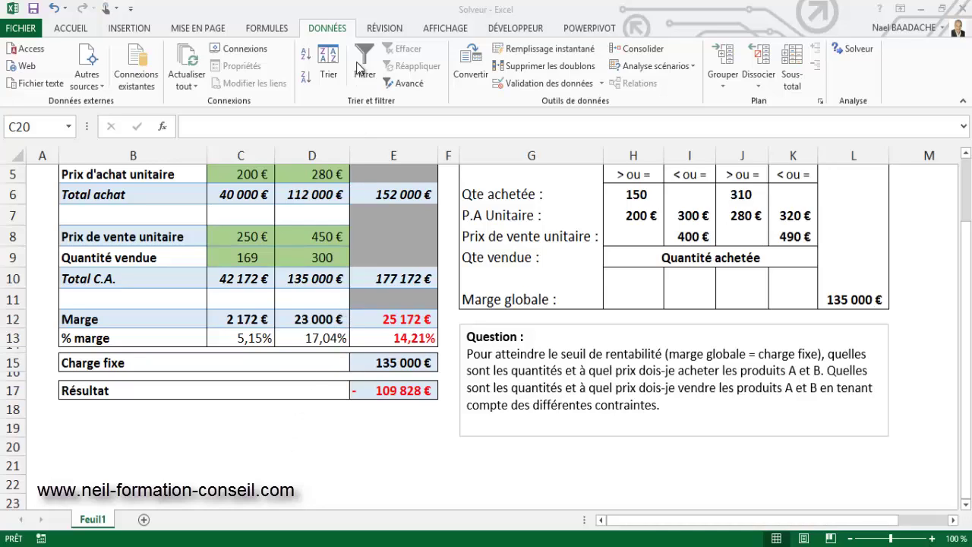
- Tick Complément Solver in Excel's add-ins so Solver is enabled, then return to the sheet
{"action": "left_click", "coordinate": [328, 32]}
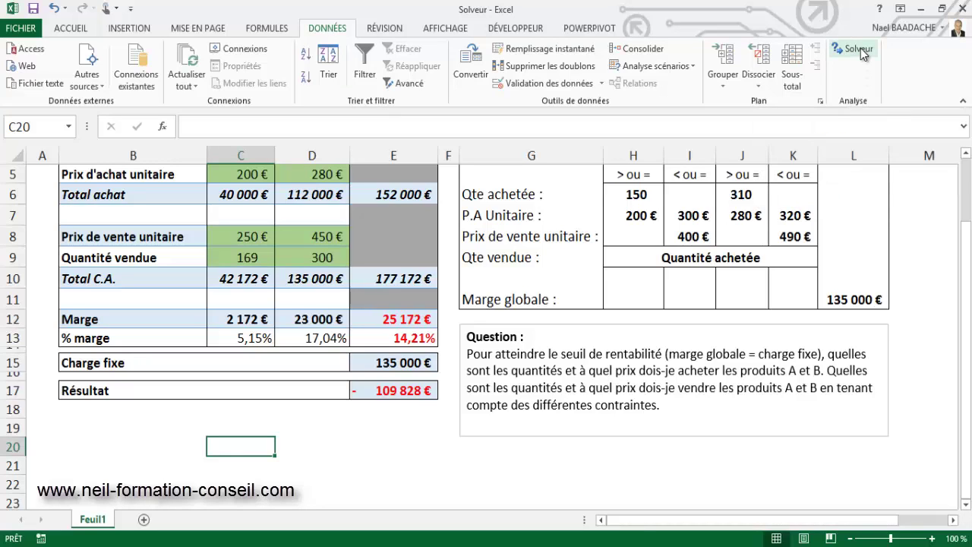
{"action": "left_click", "coordinate": [856, 237]}
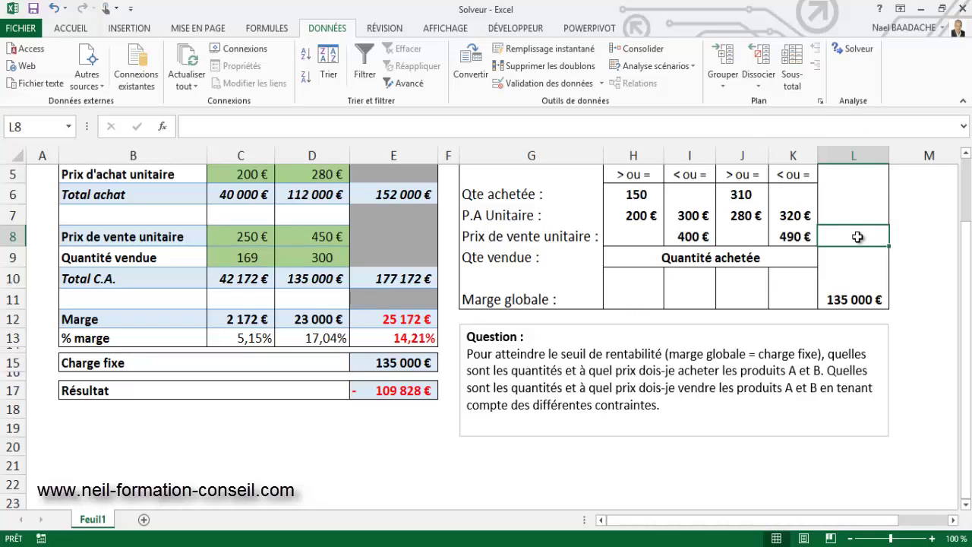
{"action": "left_click", "coordinate": [20, 32]}
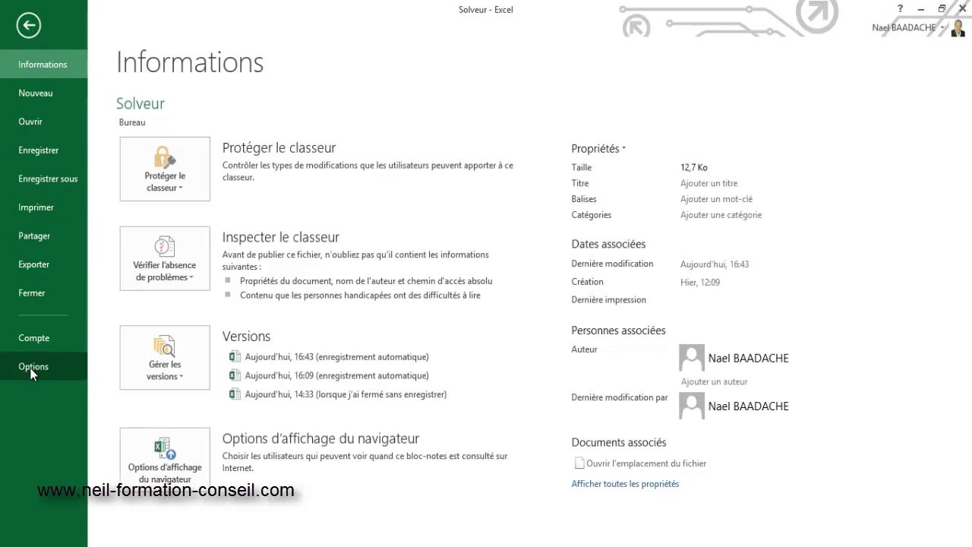
{"action": "left_click", "coordinate": [31, 369]}
{"action": "left_click", "coordinate": [213, 237]}
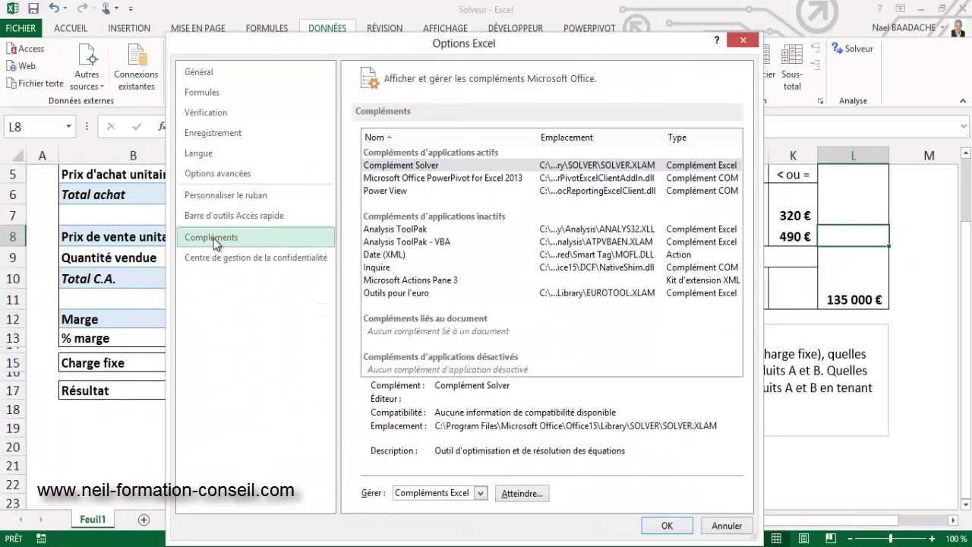
{"action": "left_click", "coordinate": [524, 493]}
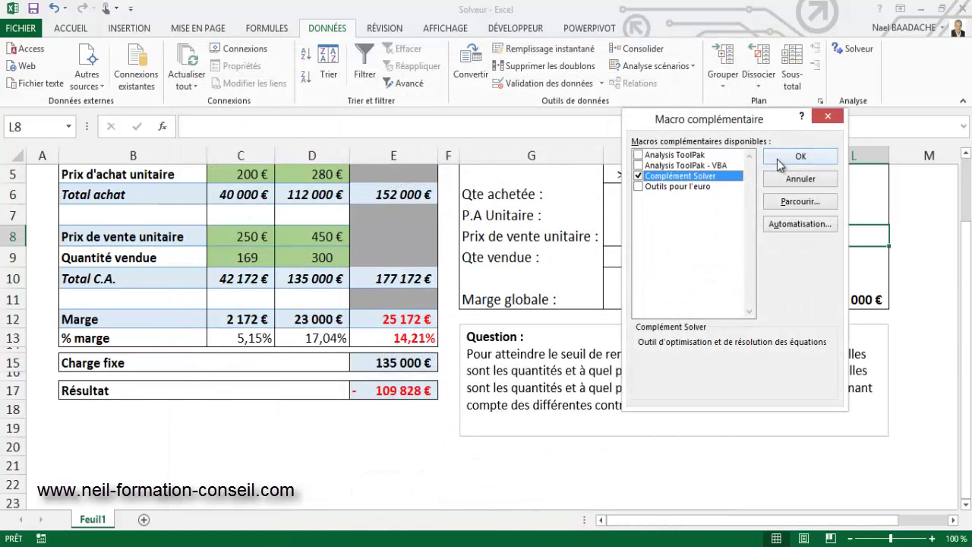
{"action": "left_click", "coordinate": [797, 159]}
{"action": "left_click", "coordinate": [264, 440]}
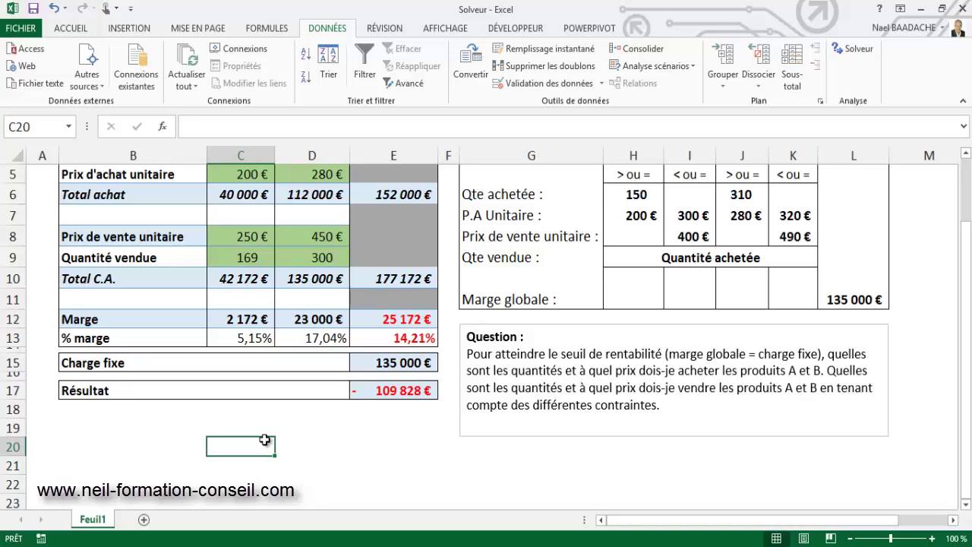
{"action": "scroll", "coordinate": [258, 443], "scroll_direction": "up", "scroll_amount": 2}
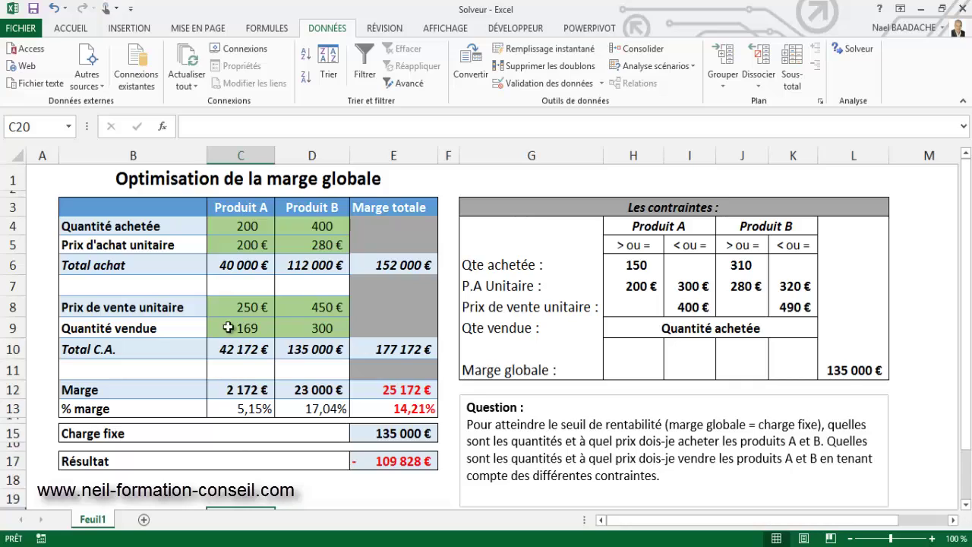
{"action": "left_click", "coordinate": [77, 205]}
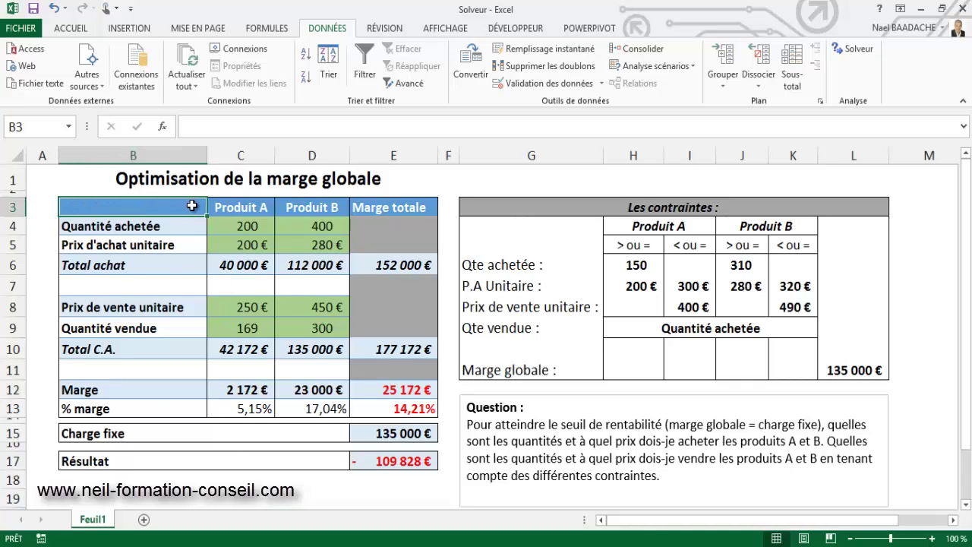
{"action": "left_click_drag", "start_coordinate": [195, 205], "coordinate": [383, 461]}
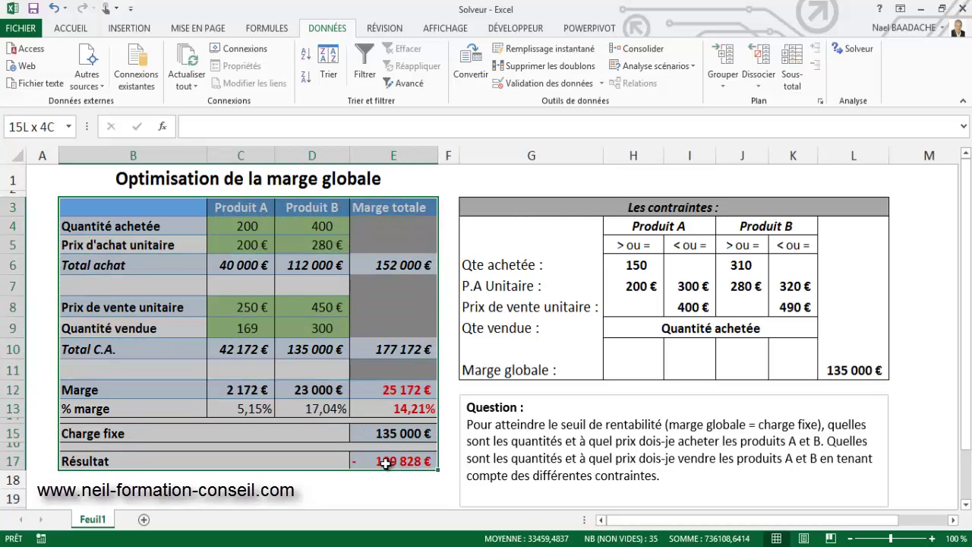
{"action": "left_click", "coordinate": [363, 389]}
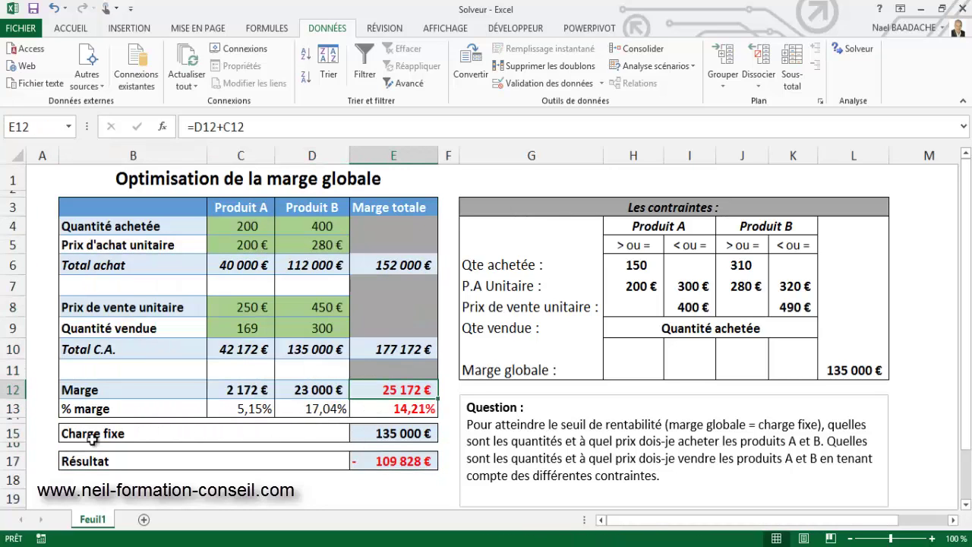
{"action": "left_click", "coordinate": [391, 434]}
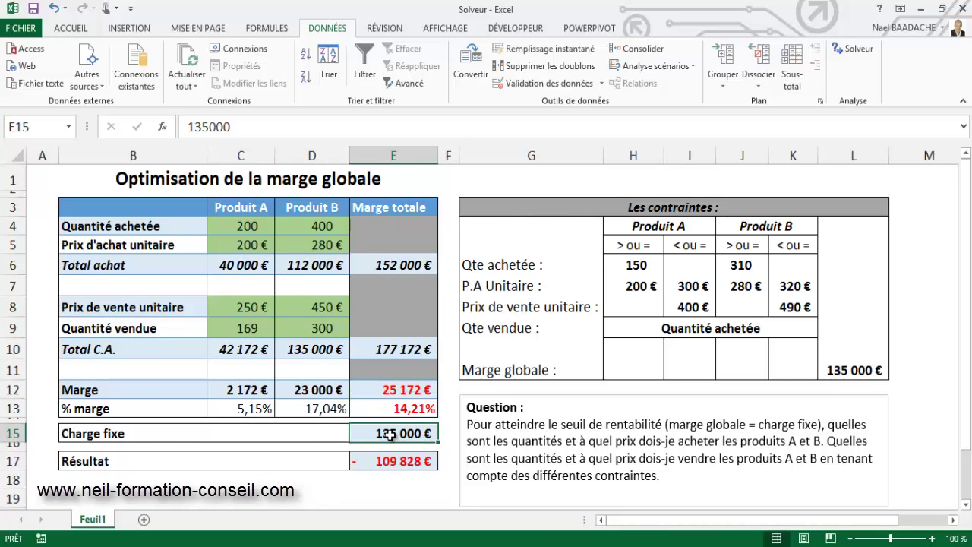
{"action": "left_click", "coordinate": [398, 389]}
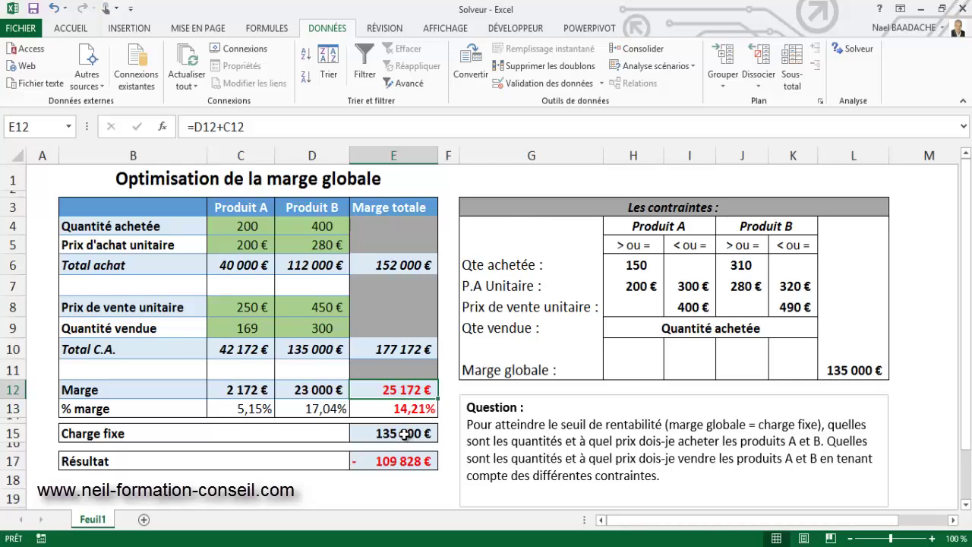
{"action": "left_click", "coordinate": [404, 434]}
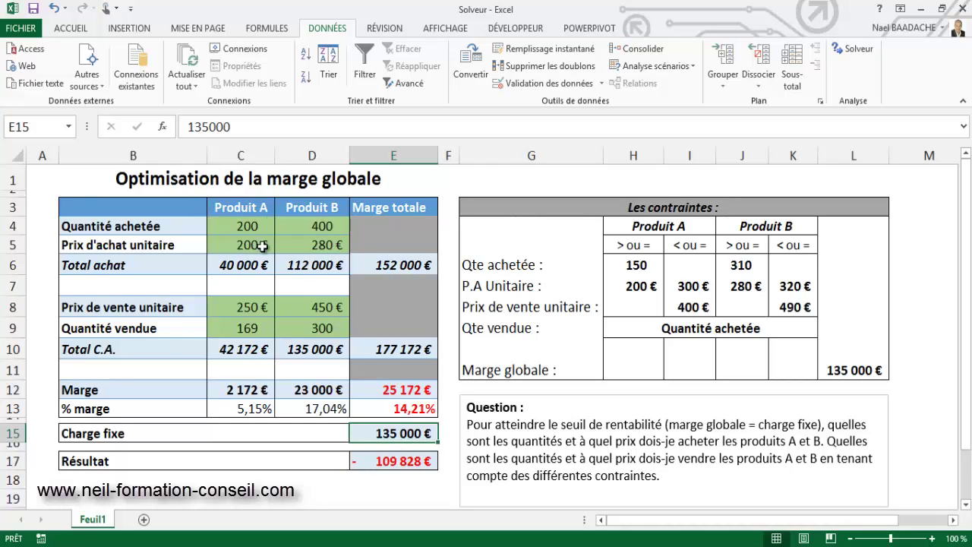
{"action": "left_click", "coordinate": [248, 226]}
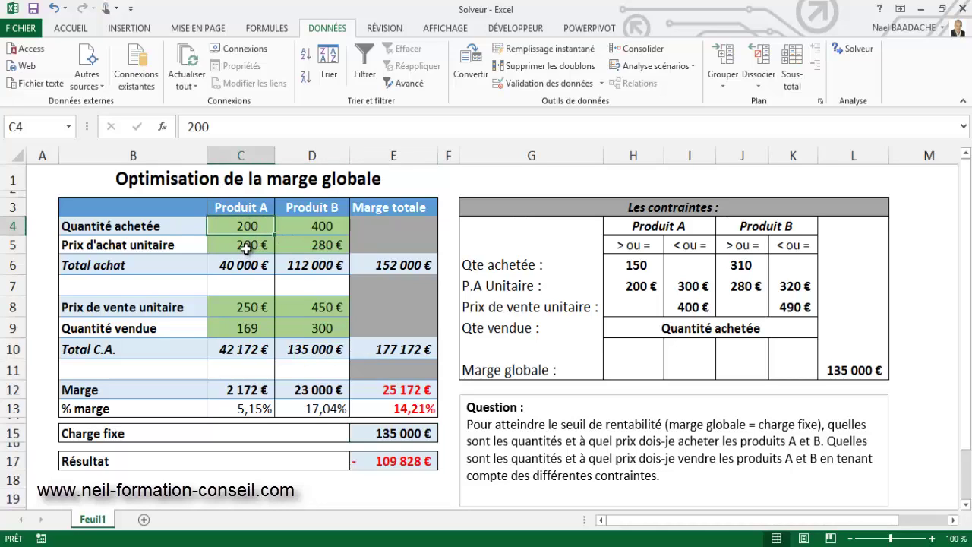
{"action": "left_click", "coordinate": [245, 246]}
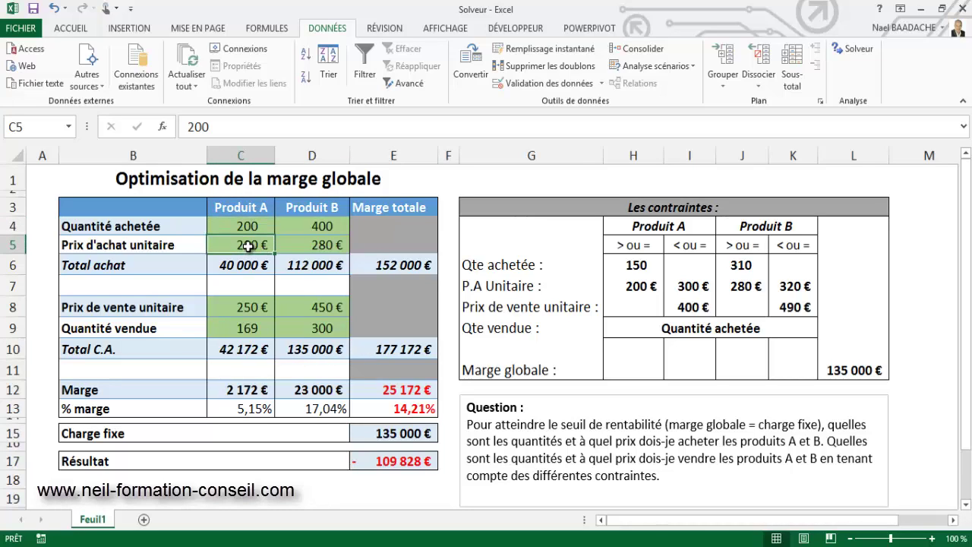
{"action": "left_click", "coordinate": [239, 309]}
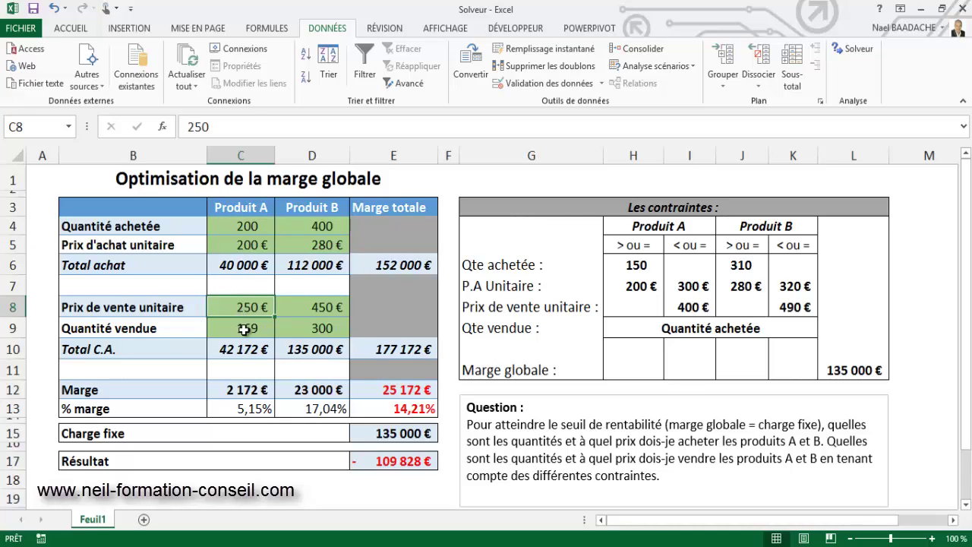
{"action": "left_click", "coordinate": [243, 328]}
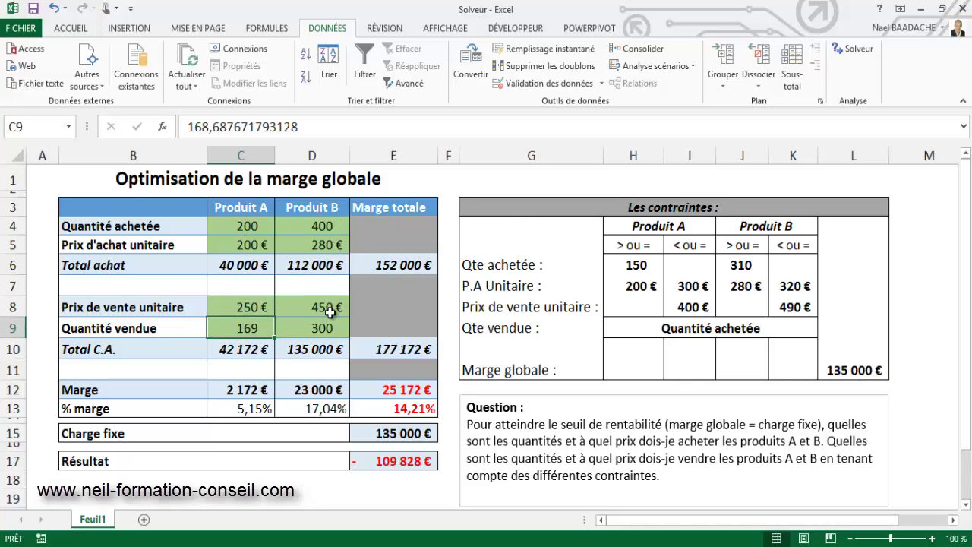
{"action": "left_click", "coordinate": [243, 389]}
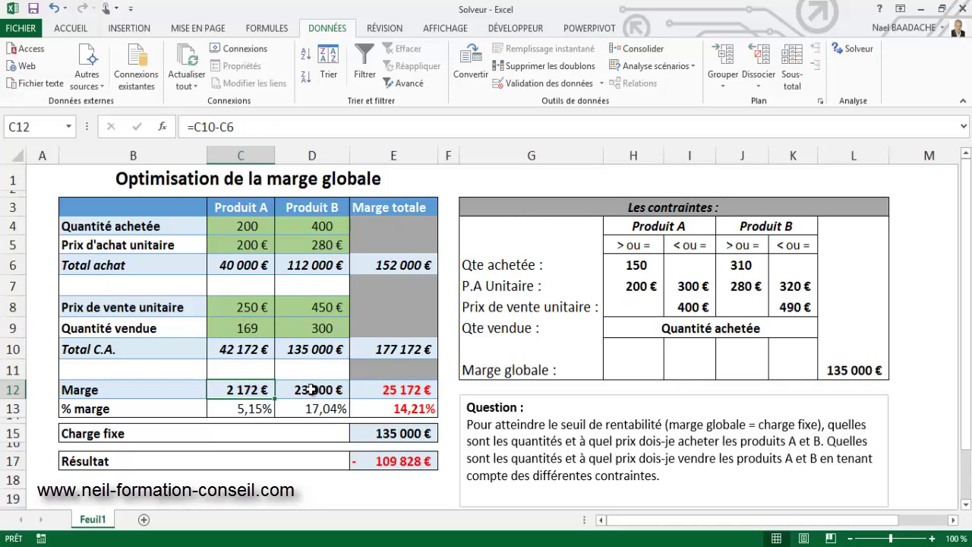
{"action": "left_click", "coordinate": [400, 390]}
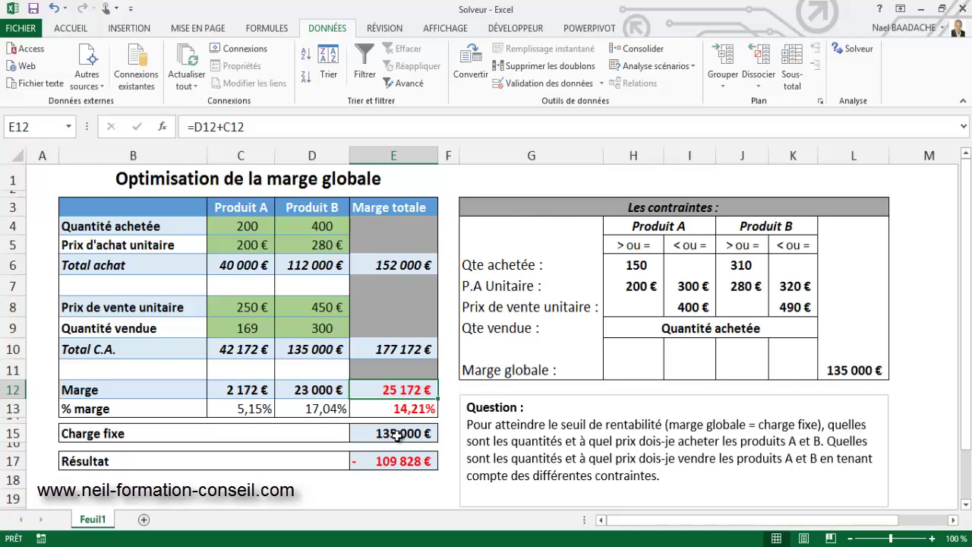
{"action": "left_click", "coordinate": [396, 434]}
{"action": "left_click", "coordinate": [396, 461]}
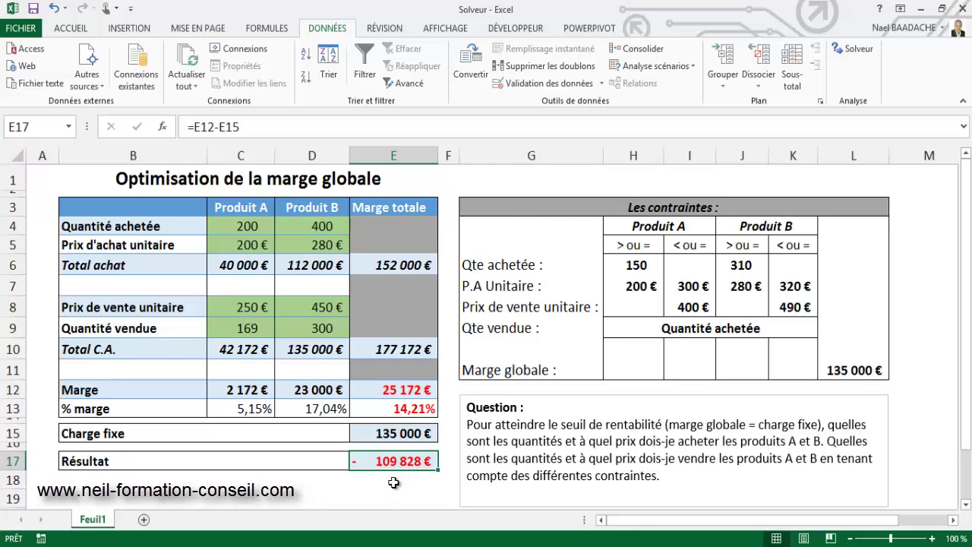
{"action": "left_click", "coordinate": [389, 495]}
{"action": "left_click", "coordinate": [269, 480]}
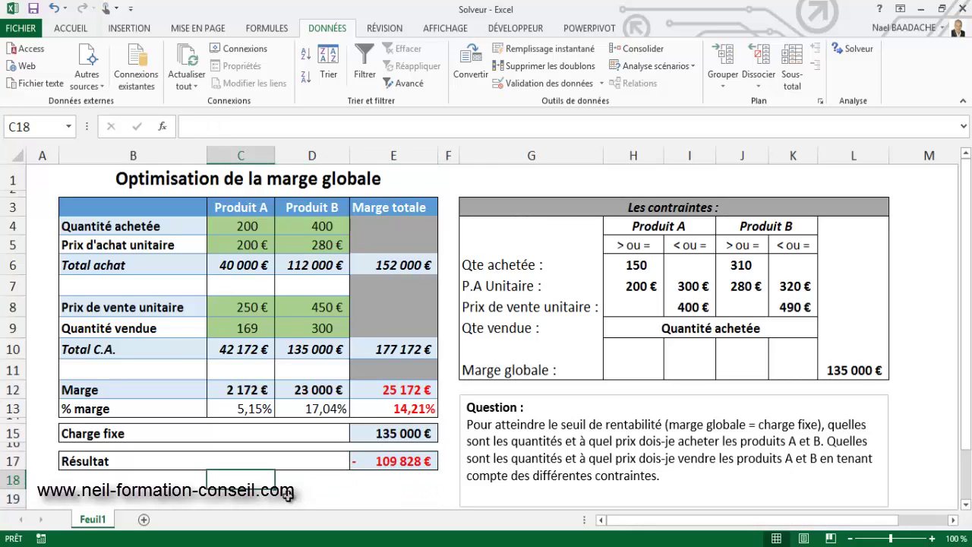
{"action": "left_click", "coordinate": [541, 397]}
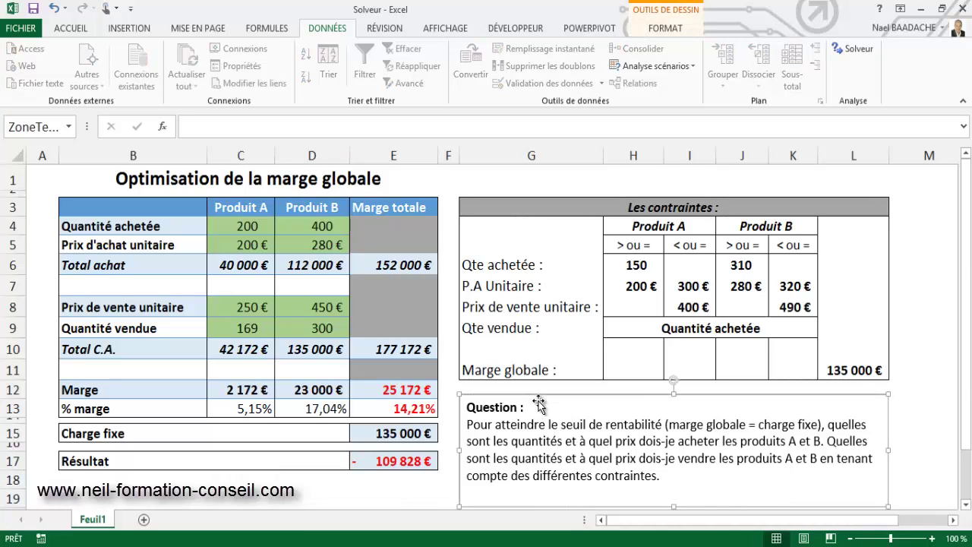
{"action": "left_click_drag", "start_coordinate": [466, 405], "coordinate": [526, 410]}
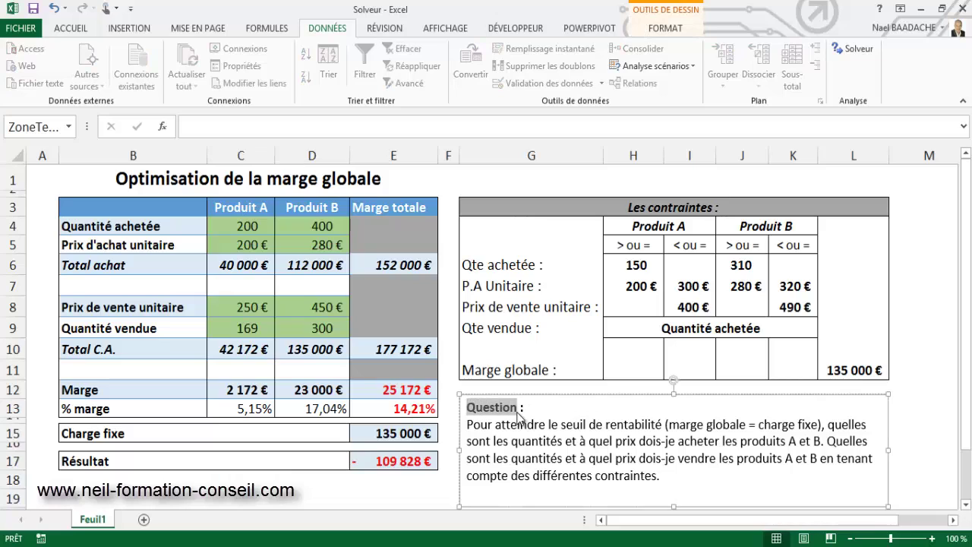
{"action": "left_click", "coordinate": [542, 411]}
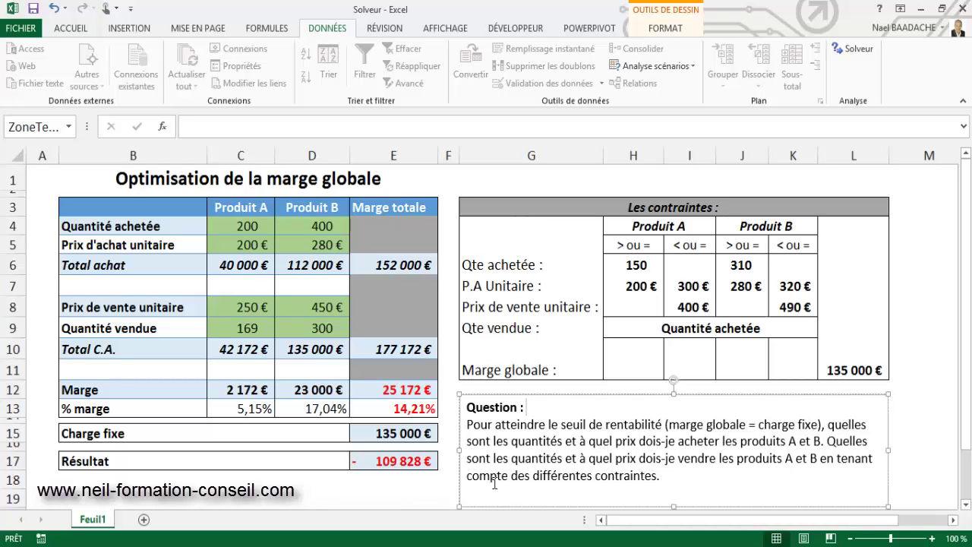
{"action": "left_click", "coordinate": [506, 205]}
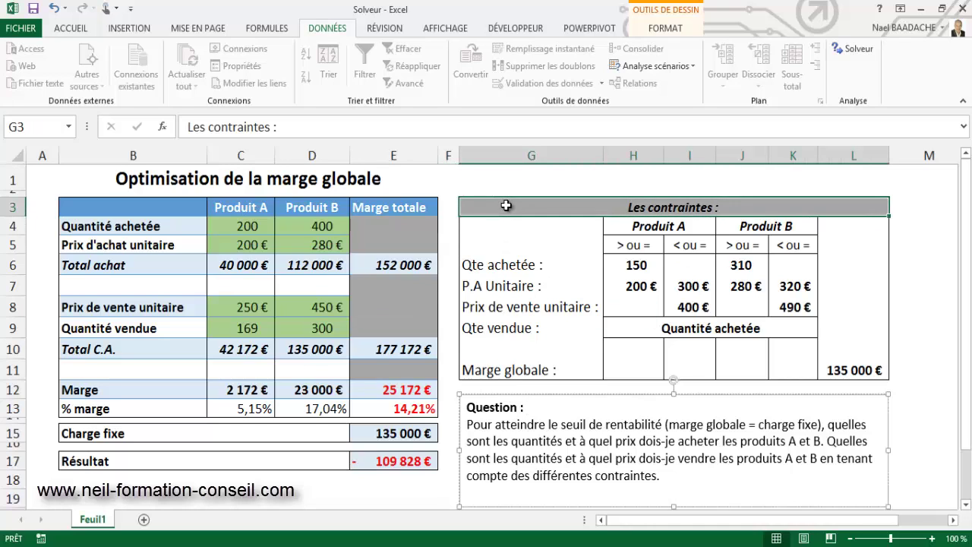
{"action": "left_click_drag", "start_coordinate": [506, 205], "coordinate": [524, 367]}
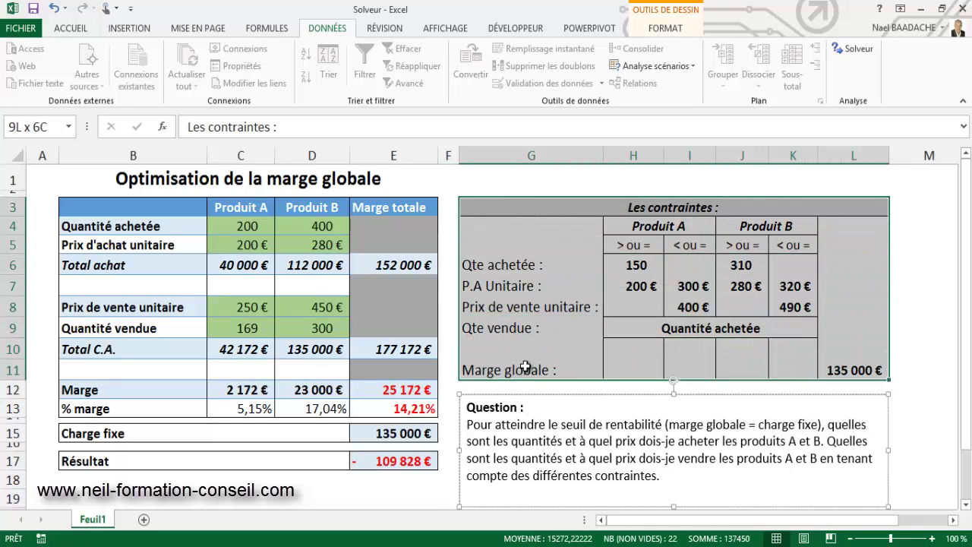
{"action": "left_click", "coordinate": [494, 307]}
{"action": "left_click", "coordinate": [492, 266]}
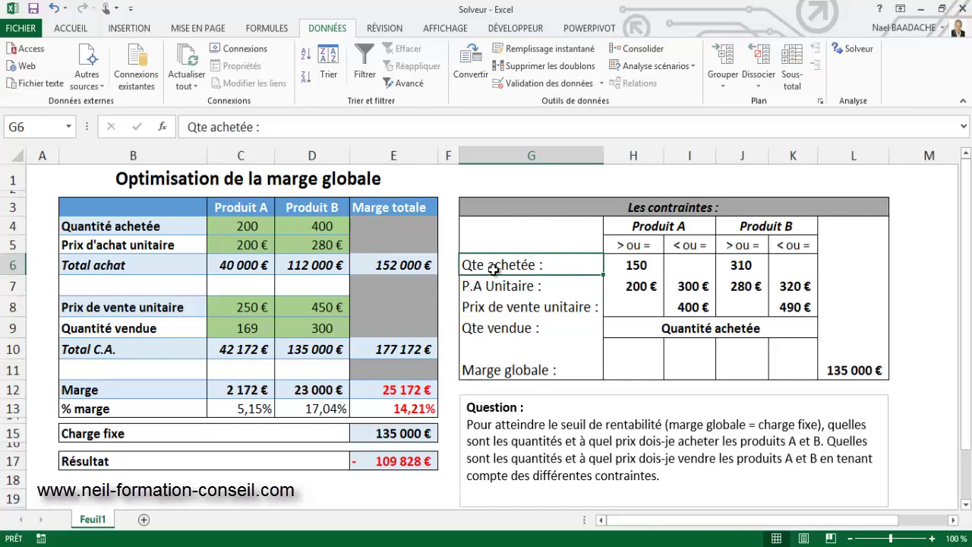
{"action": "left_click", "coordinate": [636, 275]}
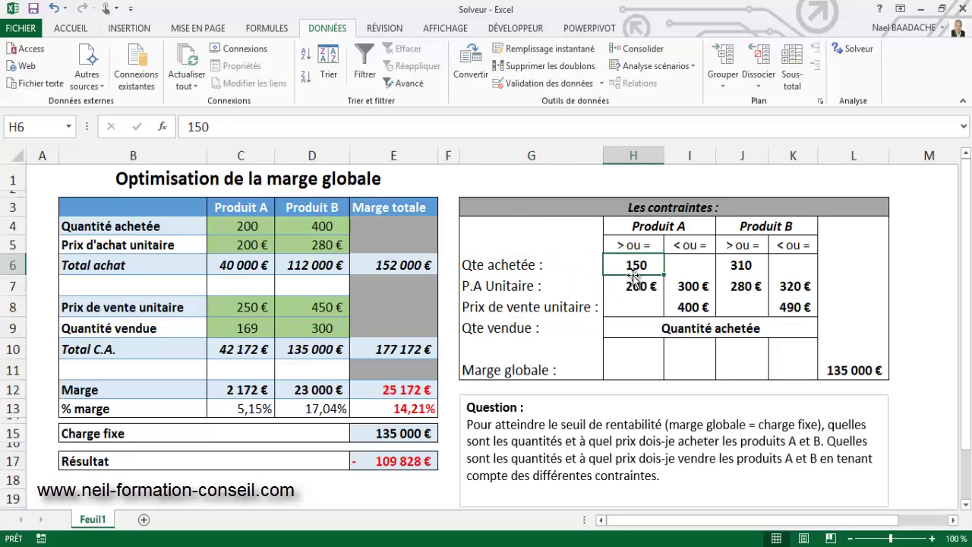
{"action": "left_click", "coordinate": [660, 228]}
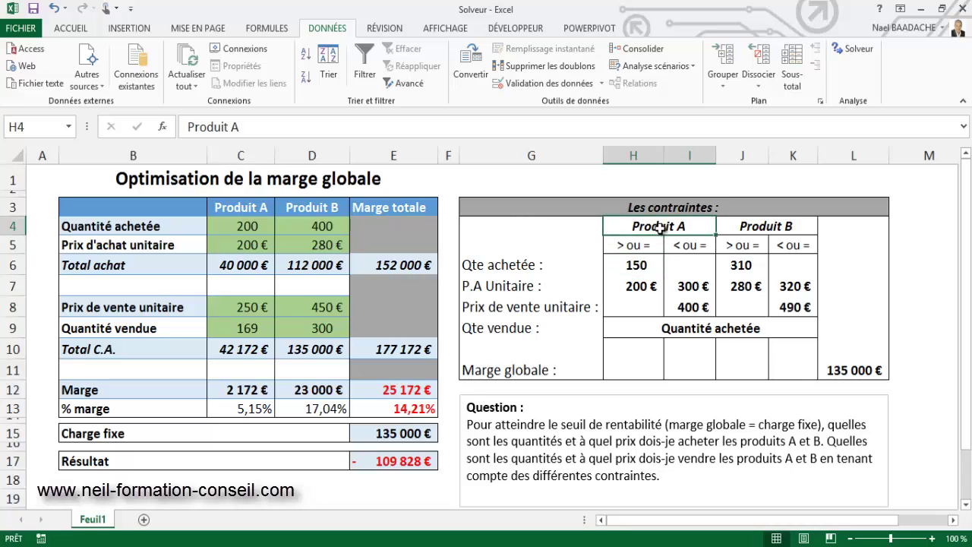
{"action": "left_click", "coordinate": [750, 270]}
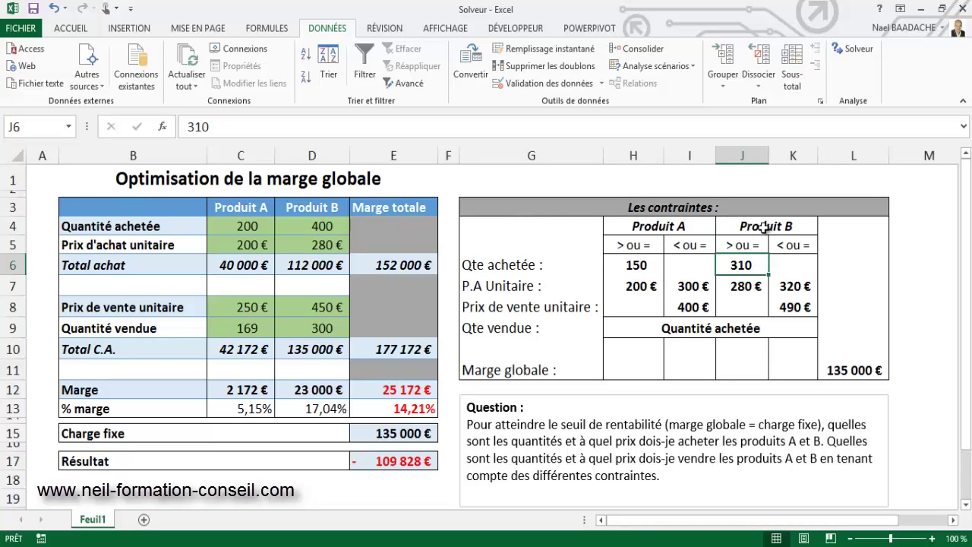
{"action": "left_click", "coordinate": [635, 287]}
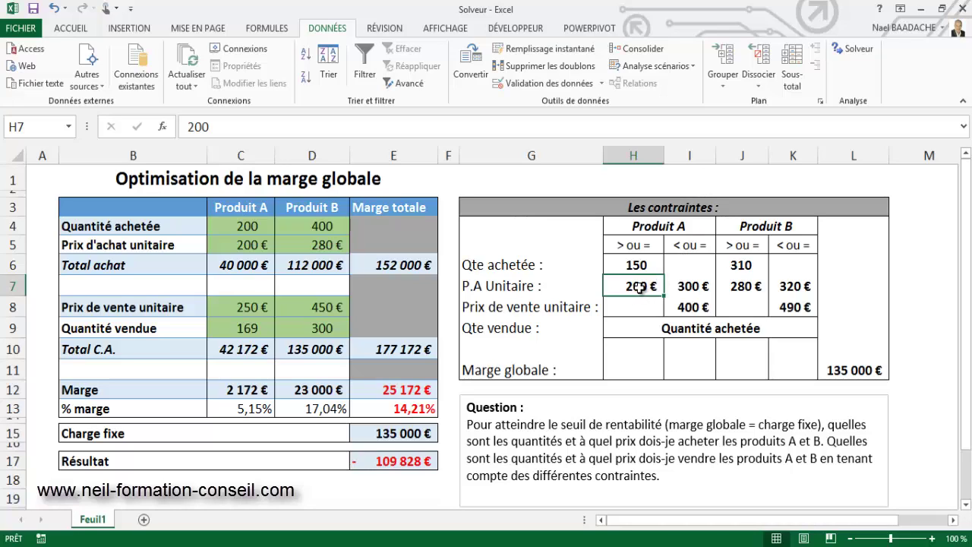
{"action": "left_click", "coordinate": [697, 287]}
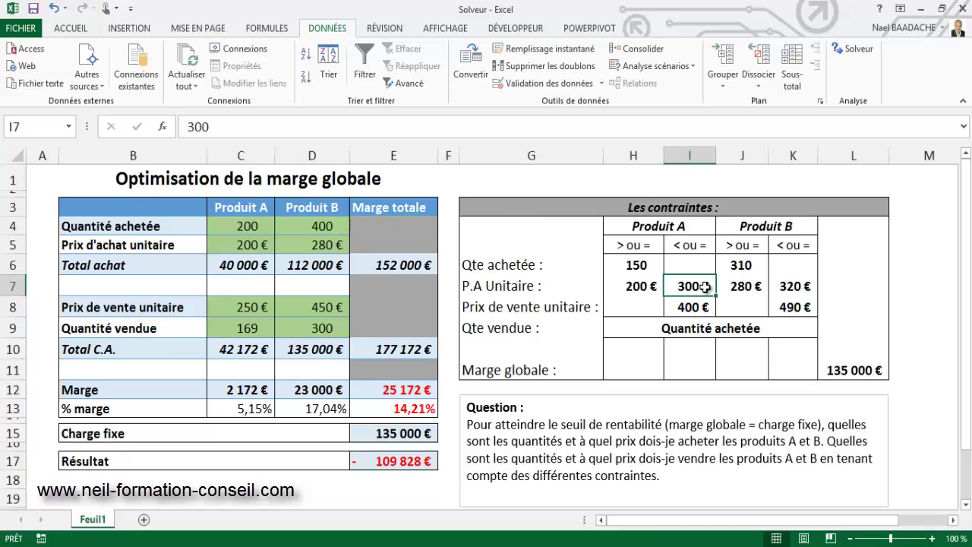
{"action": "left_click", "coordinate": [741, 287]}
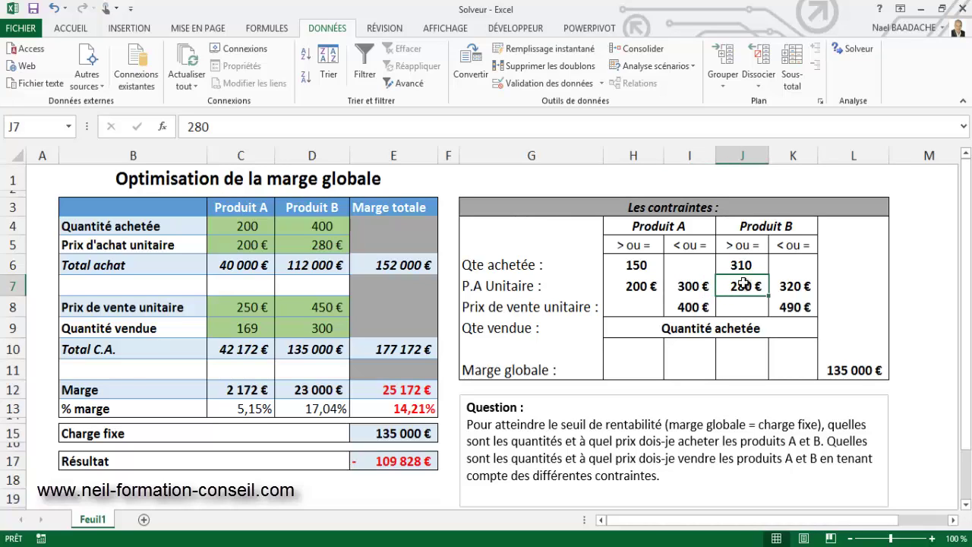
{"action": "left_click", "coordinate": [791, 287]}
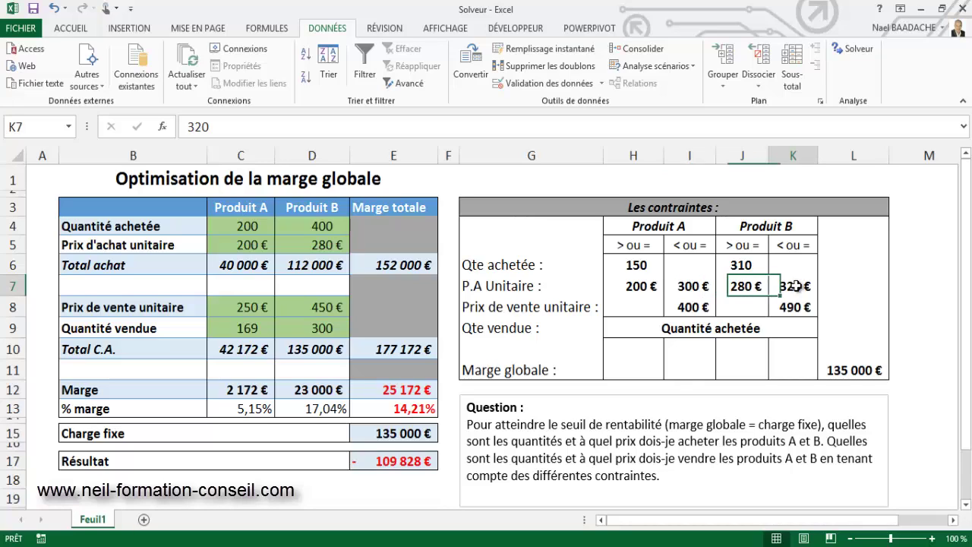
{"action": "left_click", "coordinate": [513, 307]}
{"action": "left_click", "coordinate": [691, 307]}
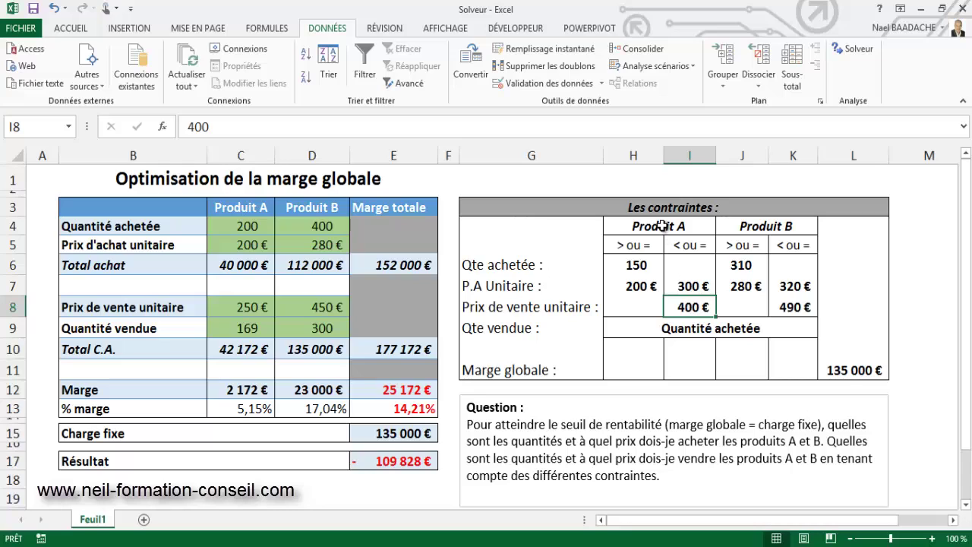
{"action": "left_click", "coordinate": [804, 311]}
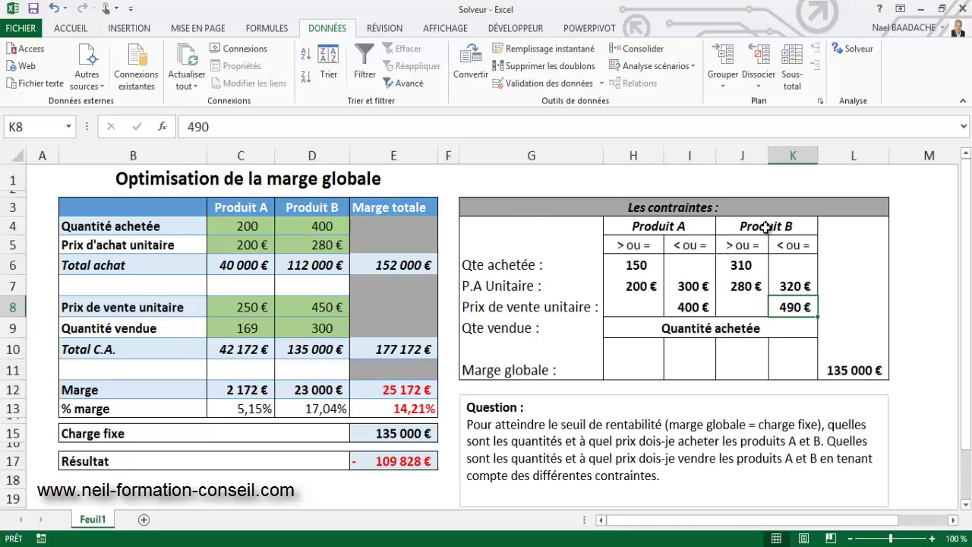
{"action": "left_click", "coordinate": [516, 332]}
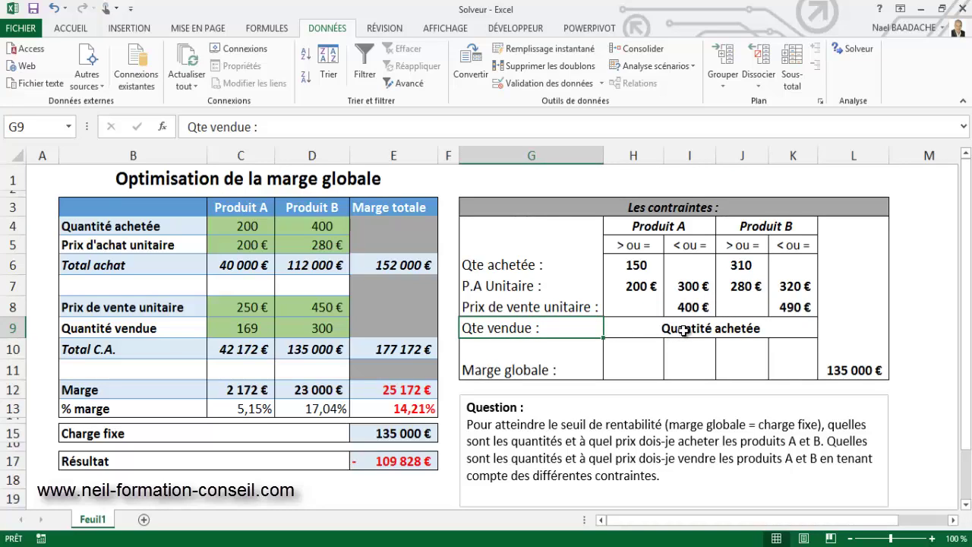
{"action": "left_click", "coordinate": [684, 329]}
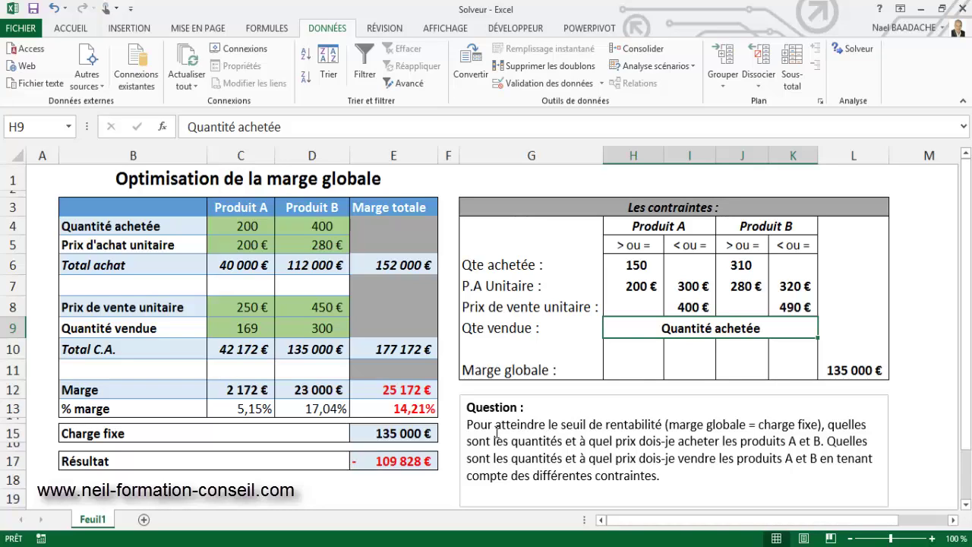
{"action": "left_click", "coordinate": [241, 388]}
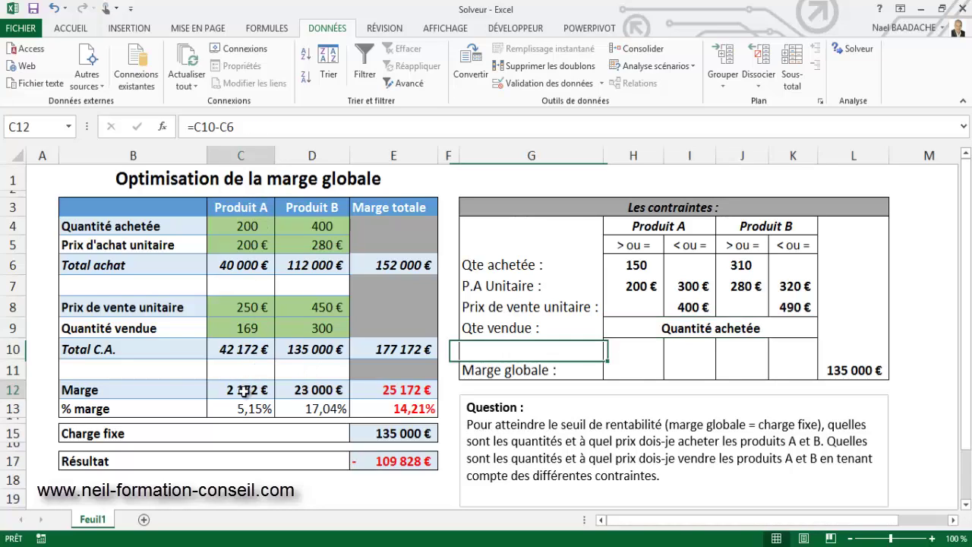
{"action": "left_click", "coordinate": [248, 349]}
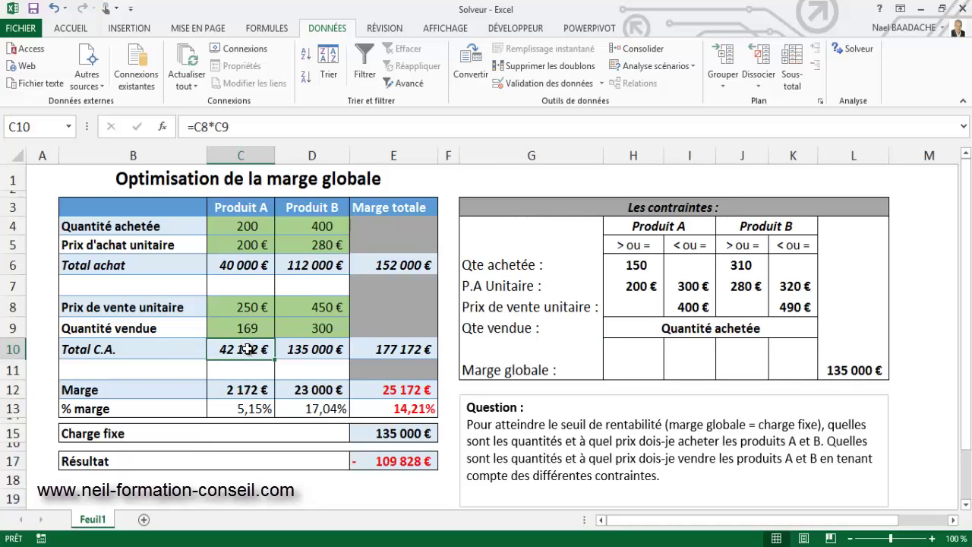
{"action": "left_click", "coordinate": [242, 265]}
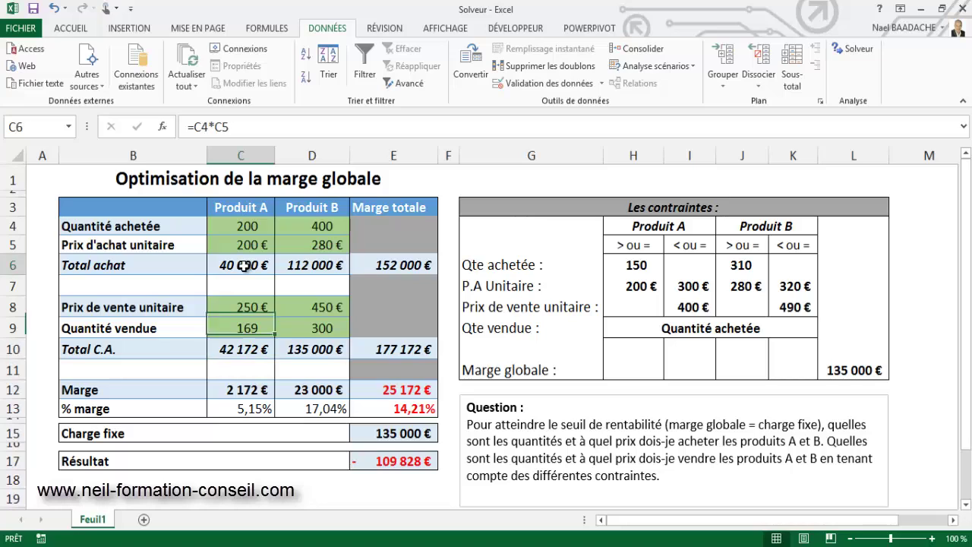
{"action": "left_click", "coordinate": [244, 226]}
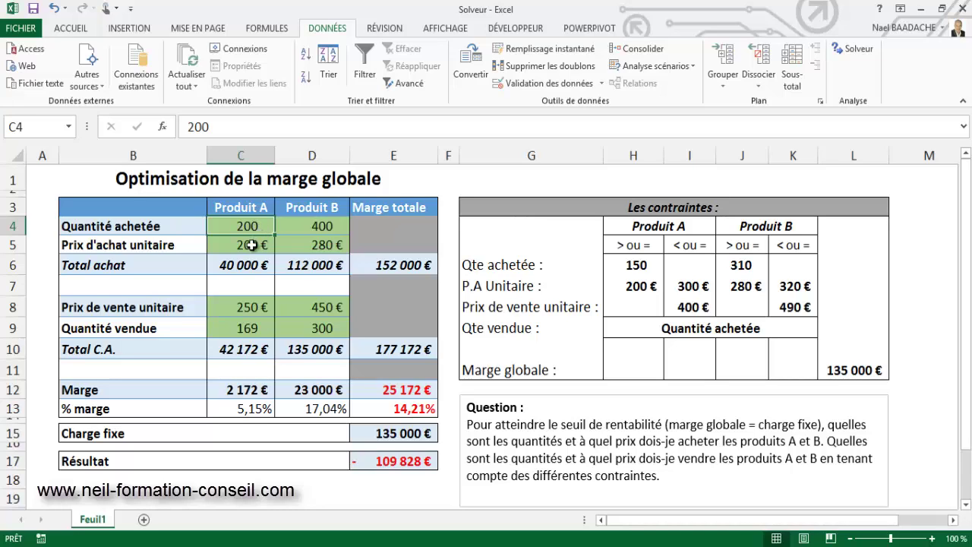
{"action": "left_click", "coordinate": [256, 244]}
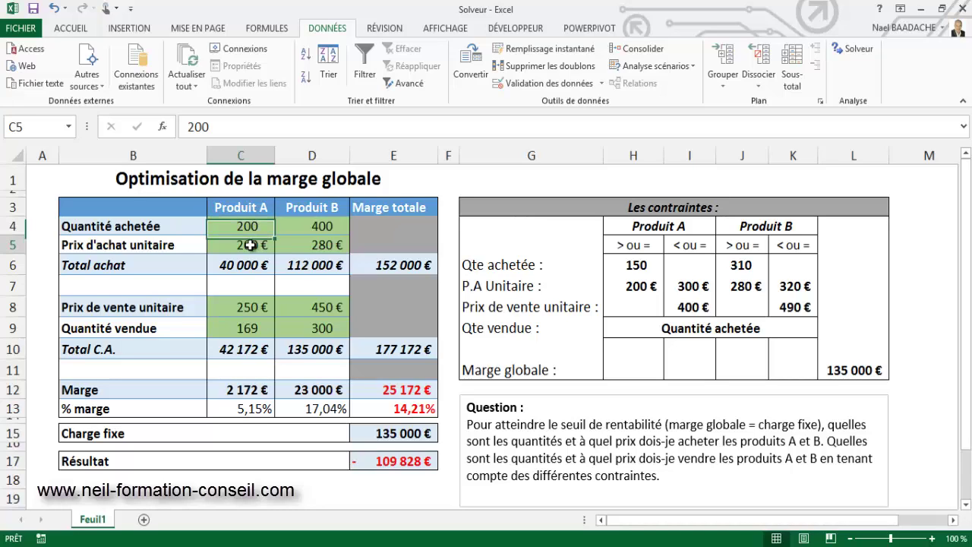
{"action": "left_click", "coordinate": [250, 348]}
{"action": "left_click", "coordinate": [251, 306]}
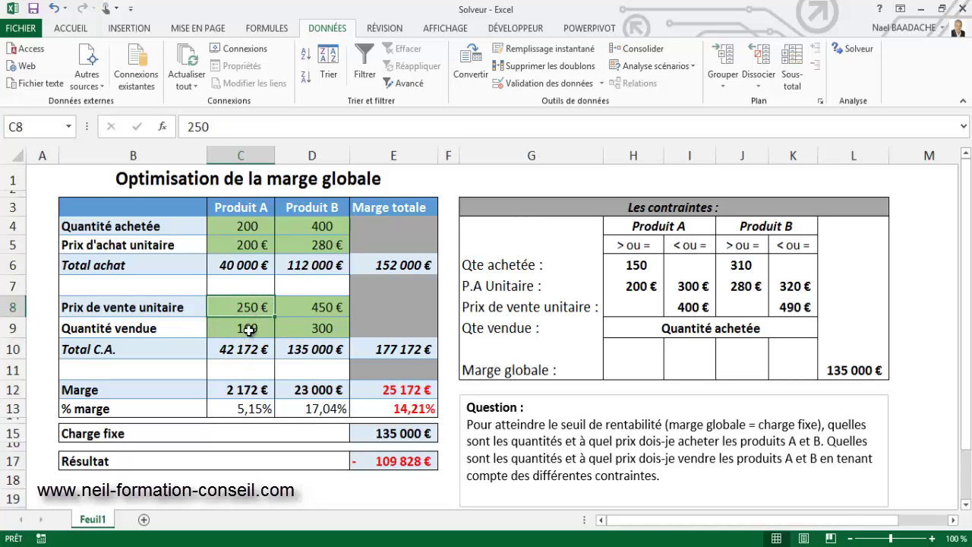
{"action": "left_click", "coordinate": [249, 328]}
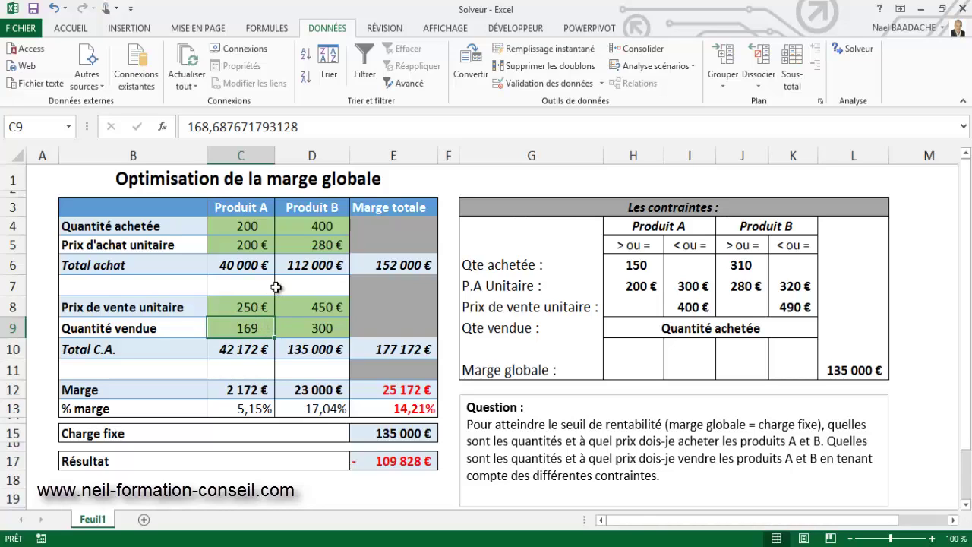
{"action": "left_click", "coordinate": [266, 486]}
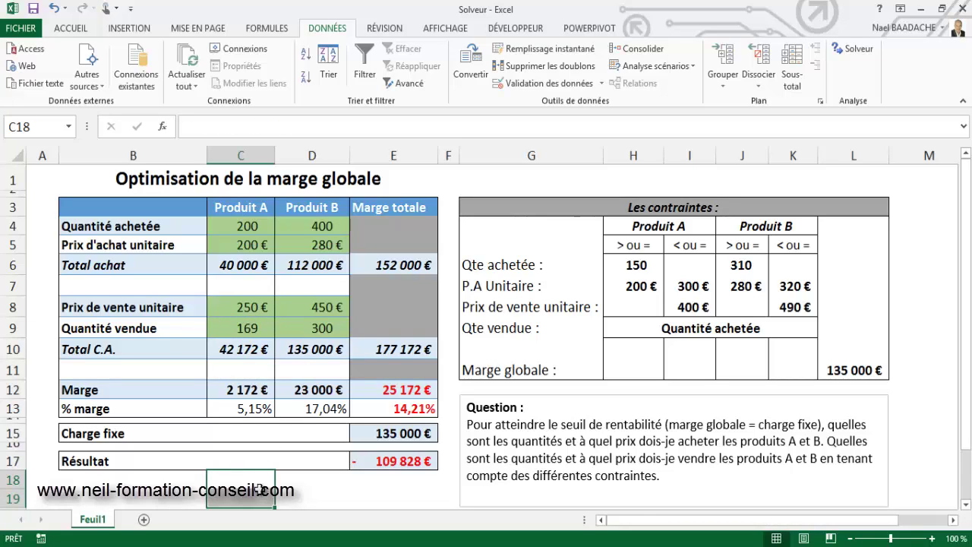
{"action": "left_click", "coordinate": [186, 495]}
{"action": "left_click", "coordinate": [396, 393]}
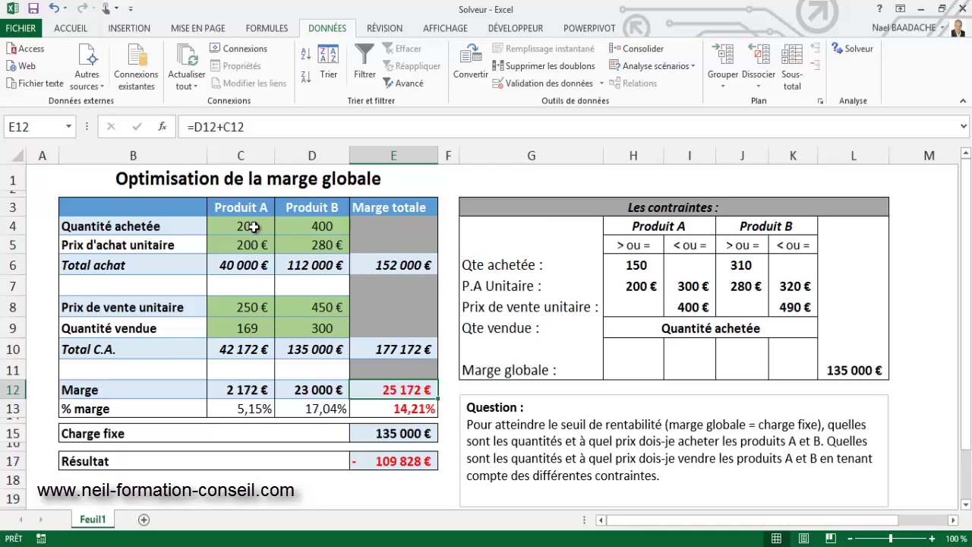
{"action": "left_click", "coordinate": [253, 226]}
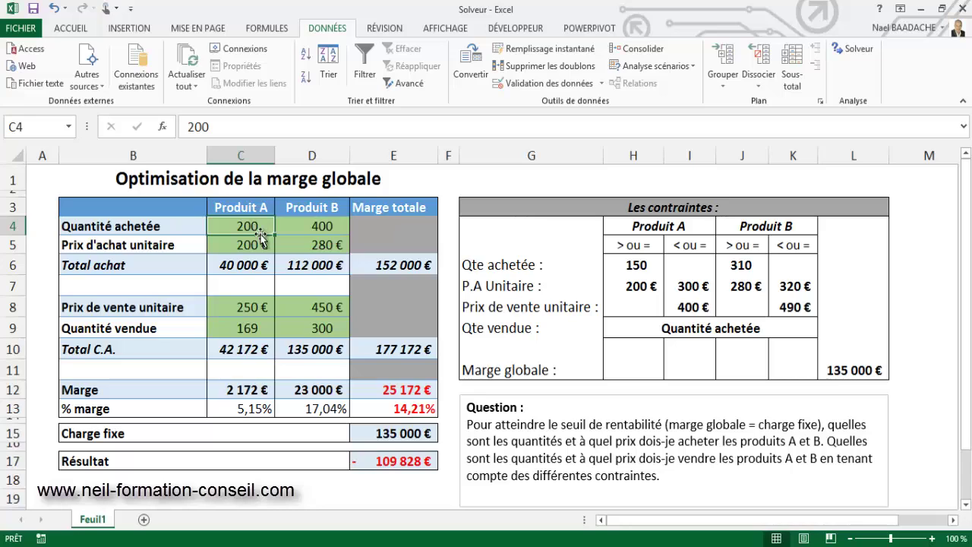
{"action": "left_click", "coordinate": [258, 246]}
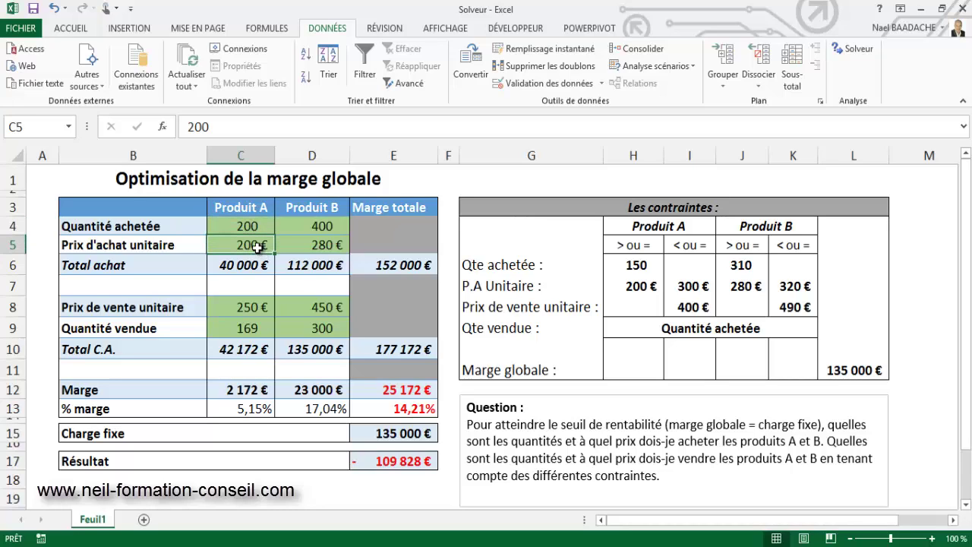
{"action": "left_click", "coordinate": [253, 310]}
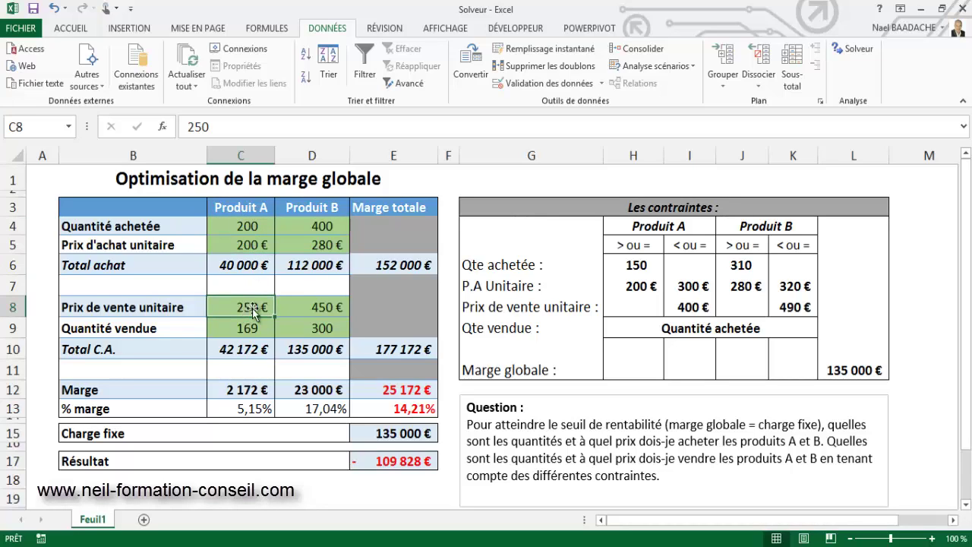
{"action": "left_click", "coordinate": [258, 332]}
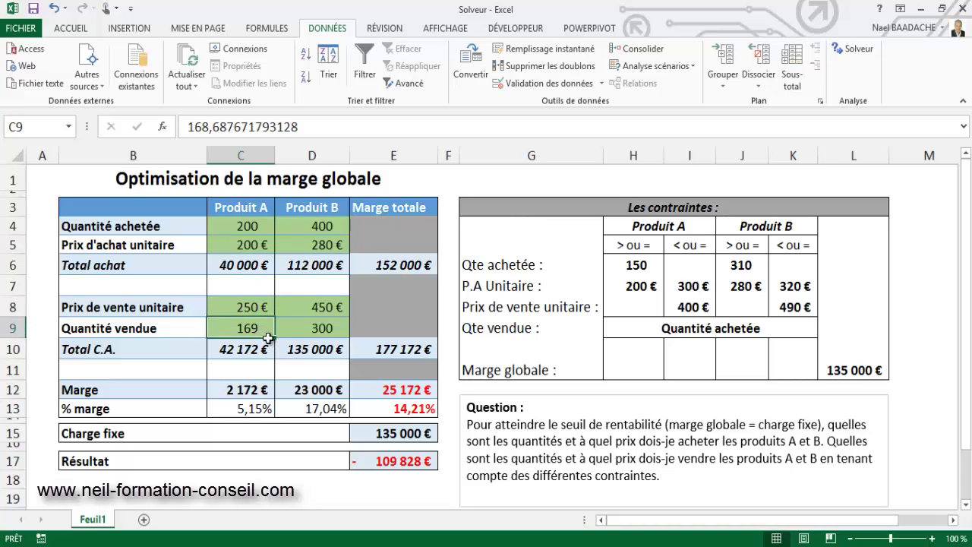
{"action": "left_click", "coordinate": [331, 225]}
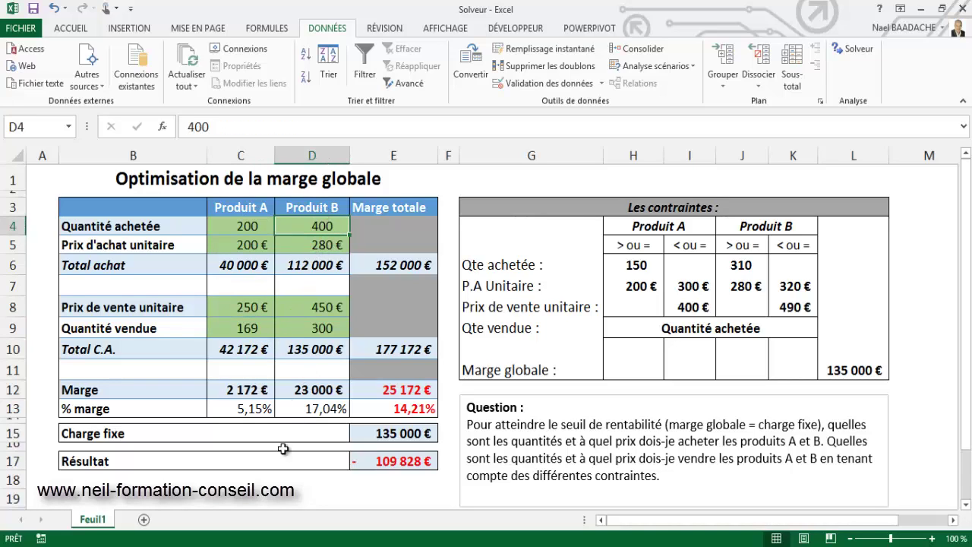
{"action": "left_click", "coordinate": [258, 479]}
{"action": "left_click", "coordinate": [156, 494]}
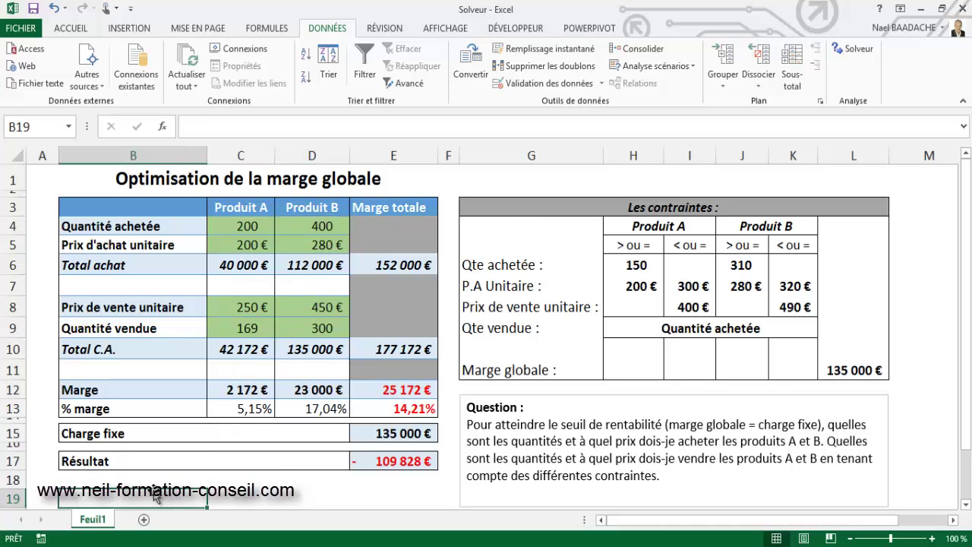
{"action": "left_click", "coordinate": [319, 498]}
{"action": "left_click", "coordinate": [372, 498]}
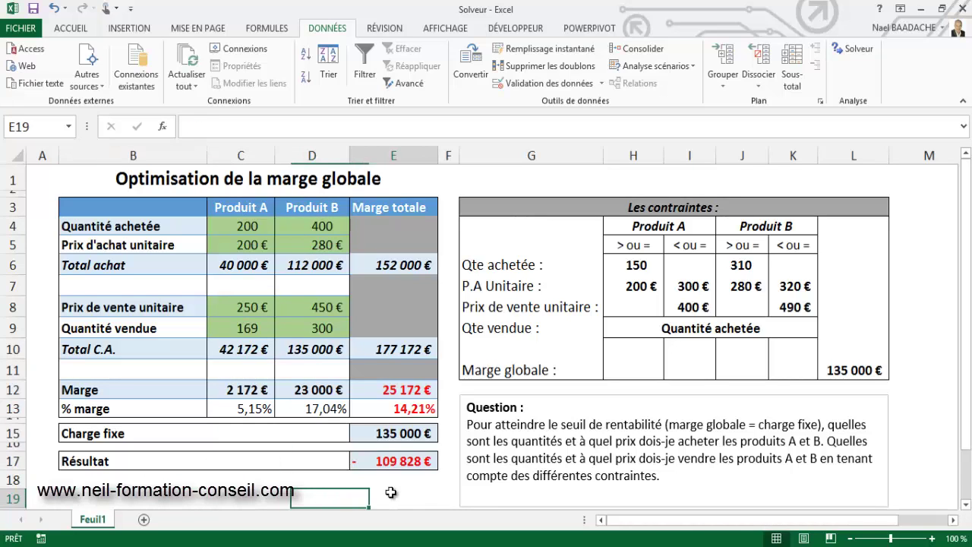
{"action": "left_click", "coordinate": [257, 495]}
{"action": "left_click", "coordinate": [190, 492]}
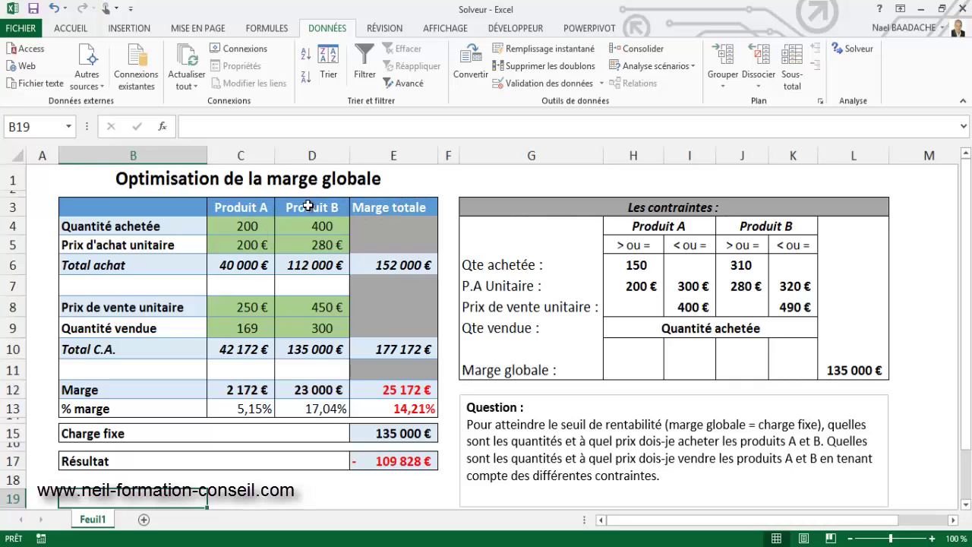
{"action": "left_click", "coordinate": [280, 497]}
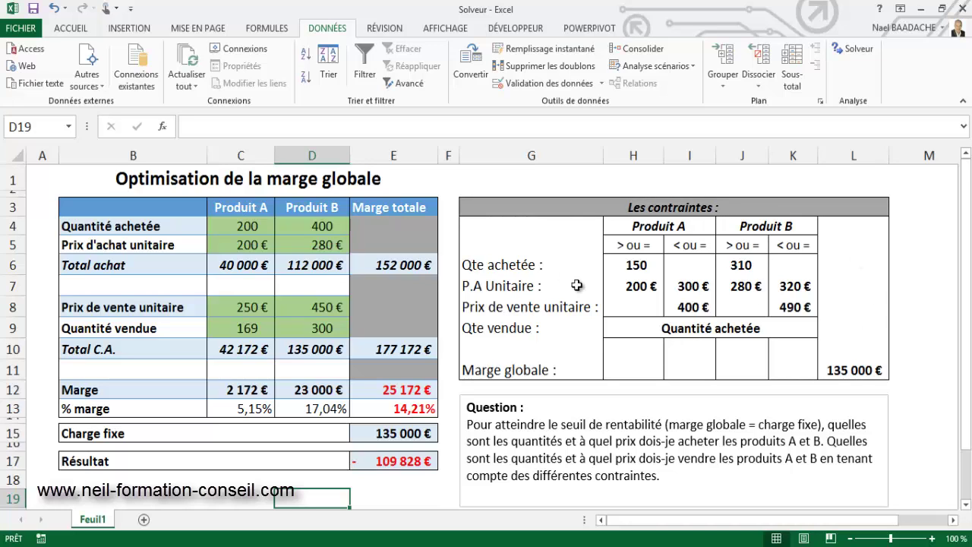
{"action": "left_click_drag", "start_coordinate": [541, 212], "coordinate": [853, 370]}
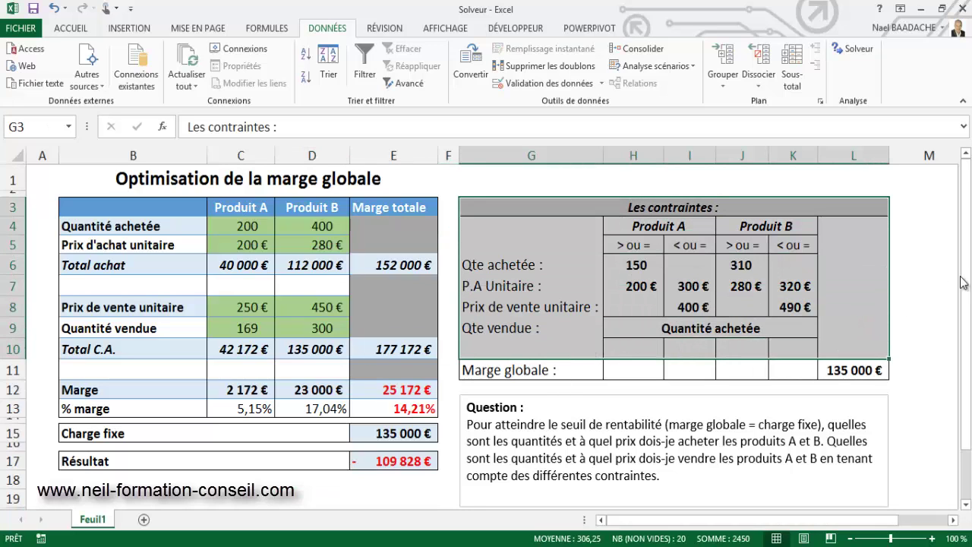
{"action": "left_click", "coordinate": [900, 285]}
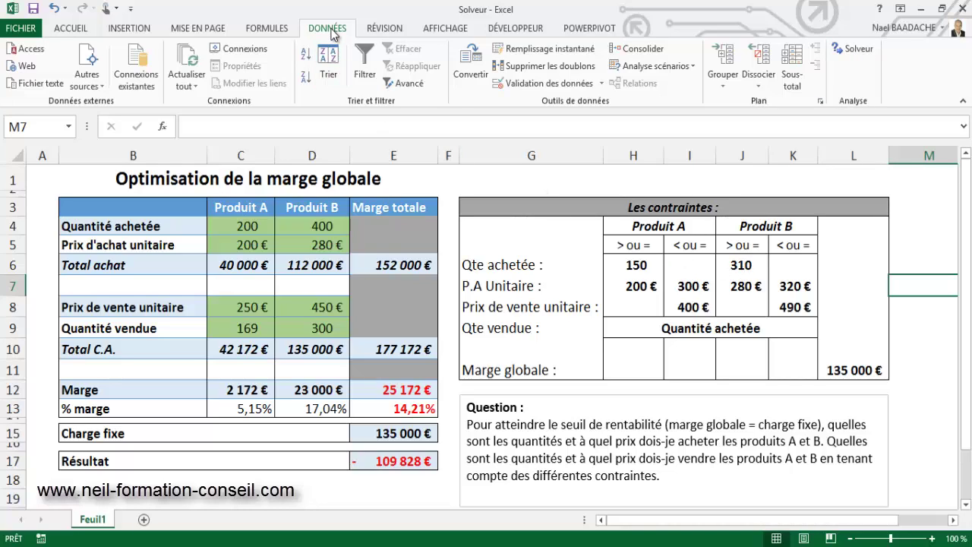
- Open Solver and set objective cell $E$12 to reach the value 135000
{"action": "left_click", "coordinate": [850, 51]}
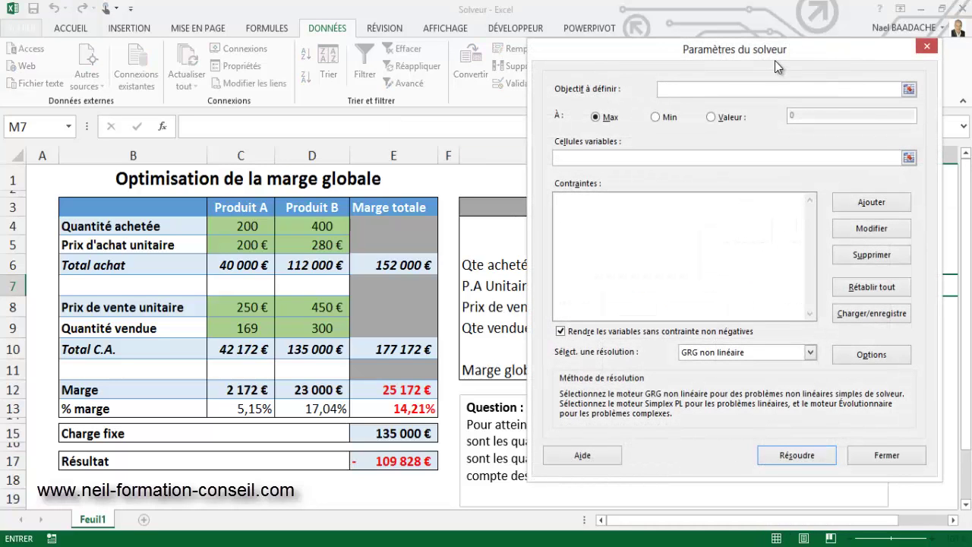
{"action": "left_click_drag", "start_coordinate": [775, 67], "coordinate": [785, 65]}
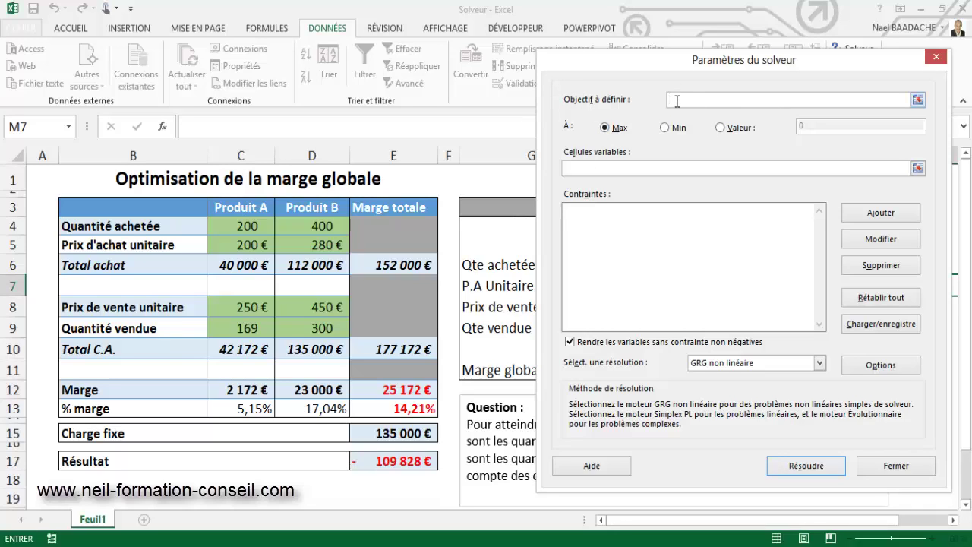
{"action": "left_click", "coordinate": [400, 390]}
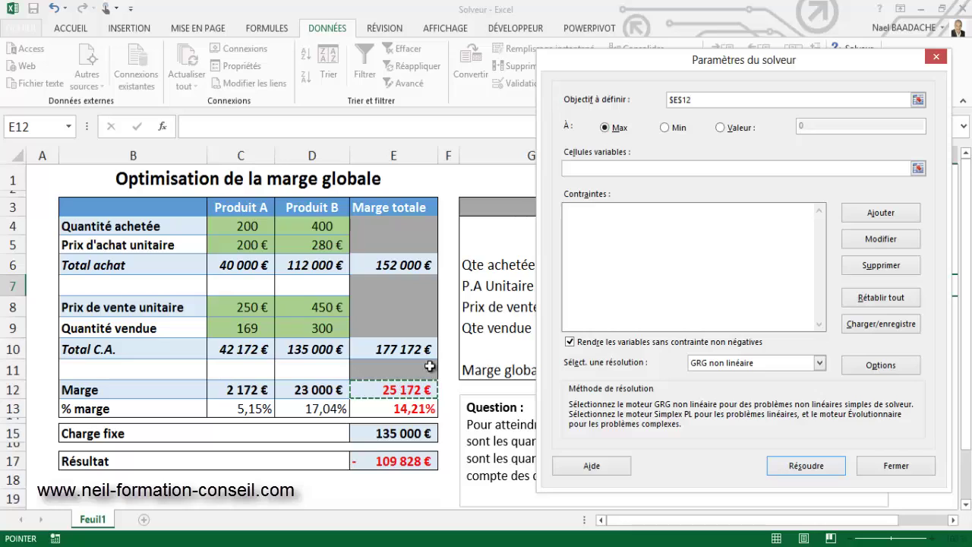
{"action": "left_click", "coordinate": [722, 127]}
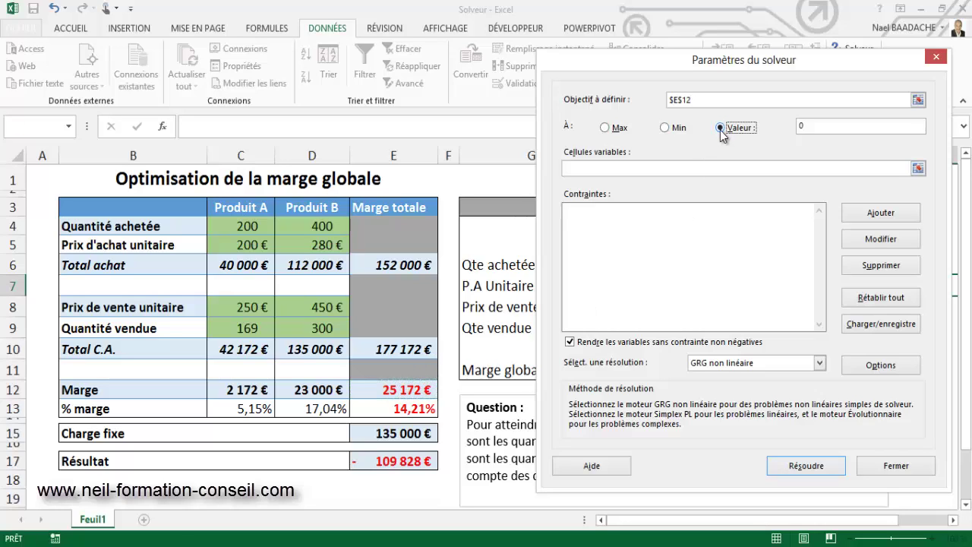
{"action": "left_click", "coordinate": [818, 127]}
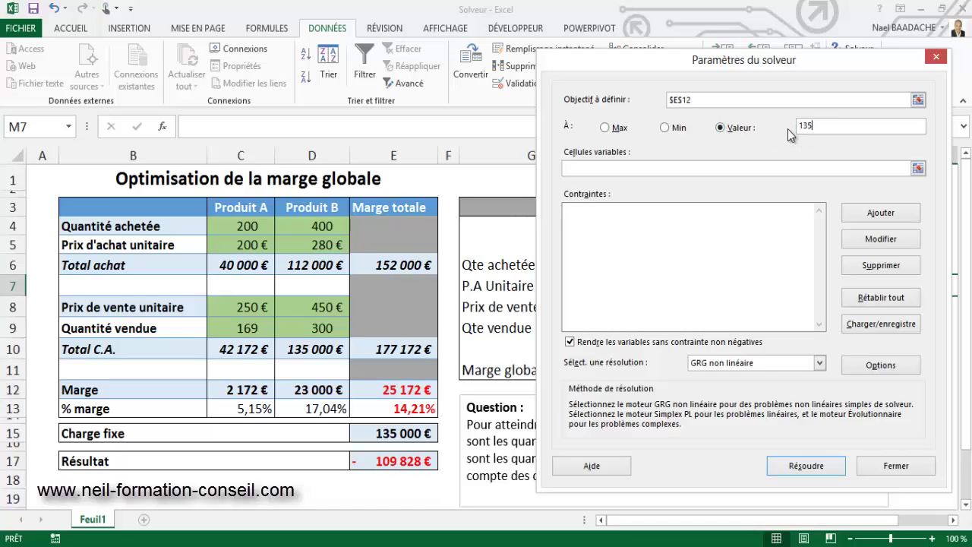
{"action": "type", "text": "000"}
{"action": "left_click", "coordinate": [592, 168]}
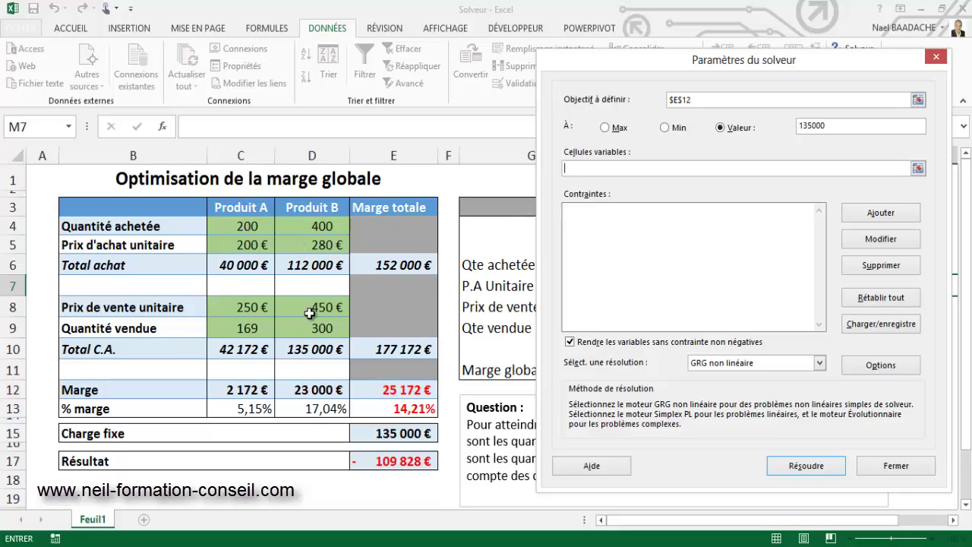
- Enter variable cells $C$4:$C$5;$D$4:$D$5;$C$8:$C$9;$D$8:$D$9 in Solver
{"action": "left_click", "coordinate": [247, 227]}
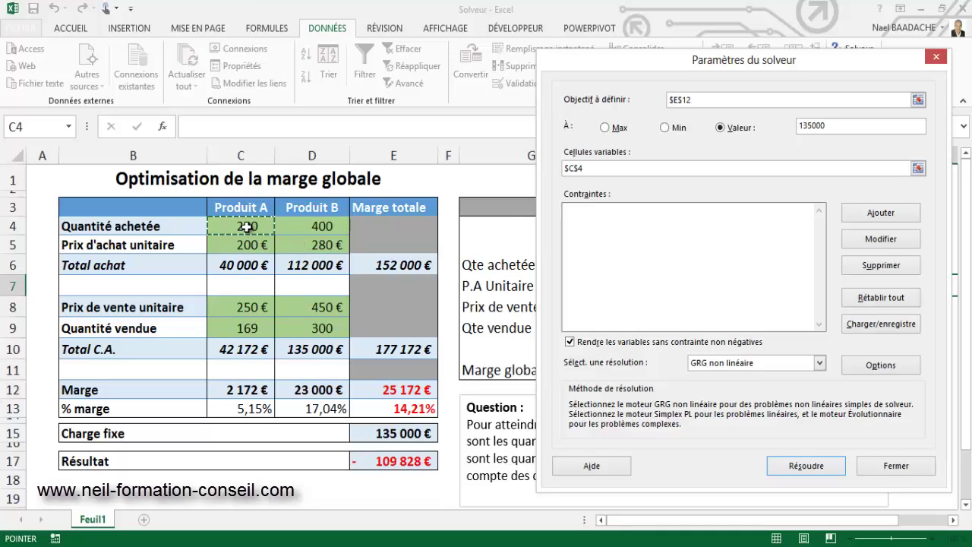
{"action": "left_click_drag", "start_coordinate": [247, 228], "coordinate": [247, 242]}
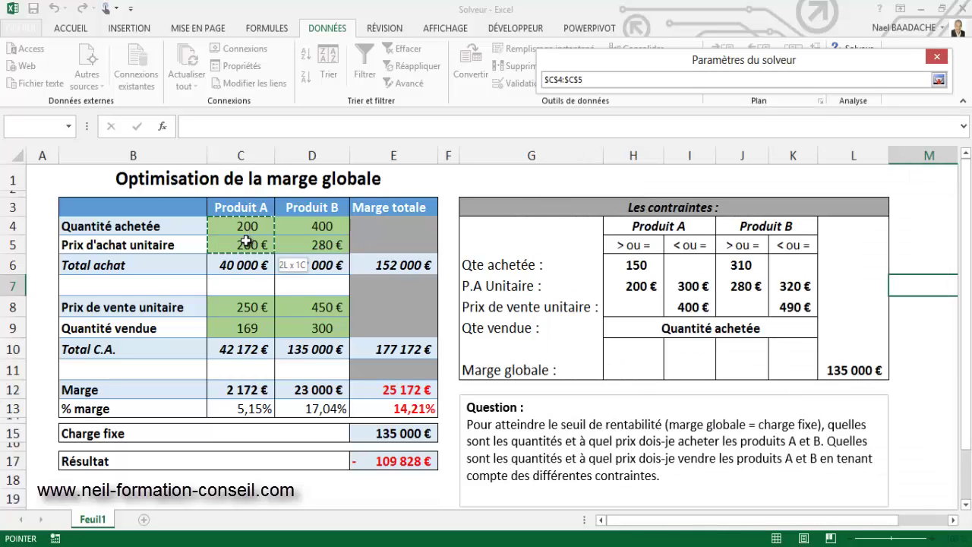
{"action": "left_click_drag", "start_coordinate": [246, 241], "coordinate": [247, 241]}
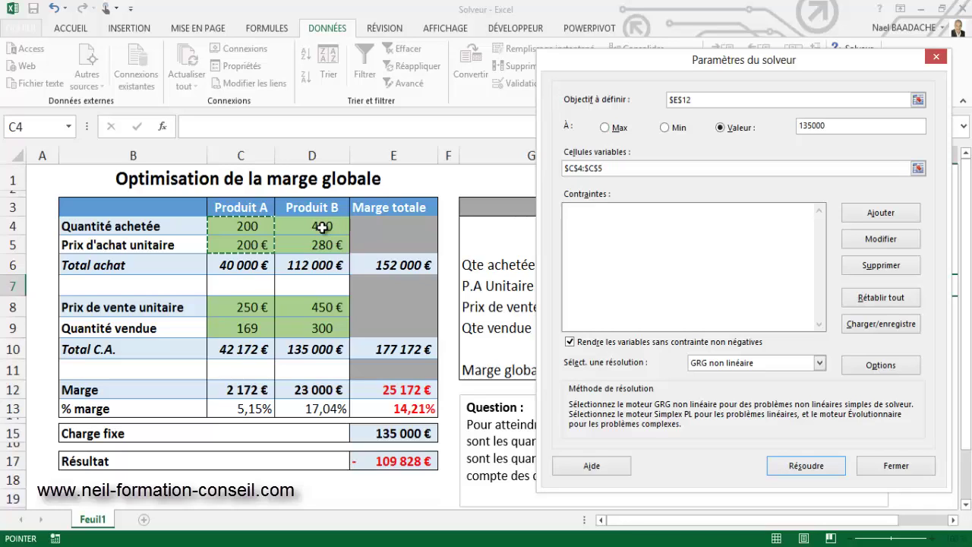
{"action": "type", "text": ";"}
{"action": "left_click_drag", "start_coordinate": [322, 227], "coordinate": [322, 249]}
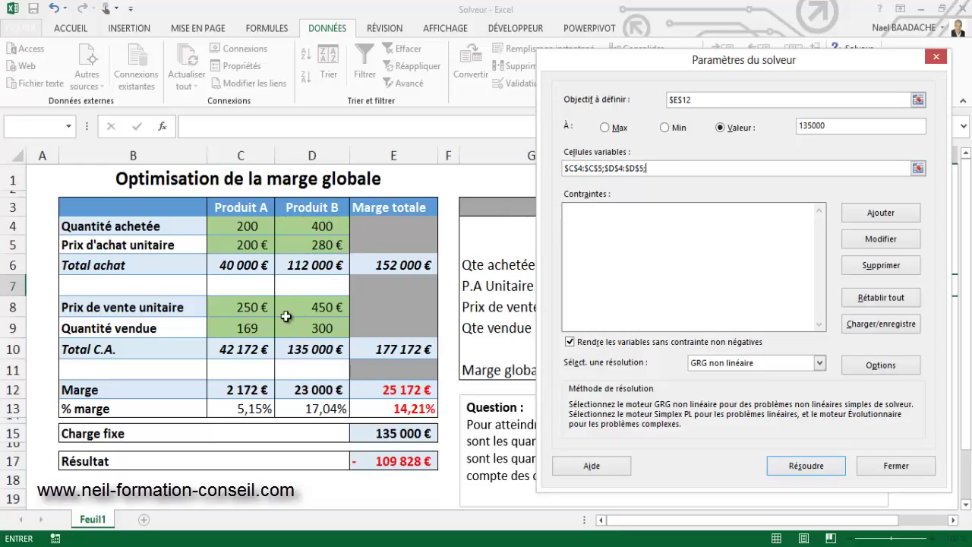
{"action": "type", "text": ";"}
{"action": "left_click", "coordinate": [250, 304]}
{"action": "left_click_drag", "start_coordinate": [251, 306], "coordinate": [251, 326]}
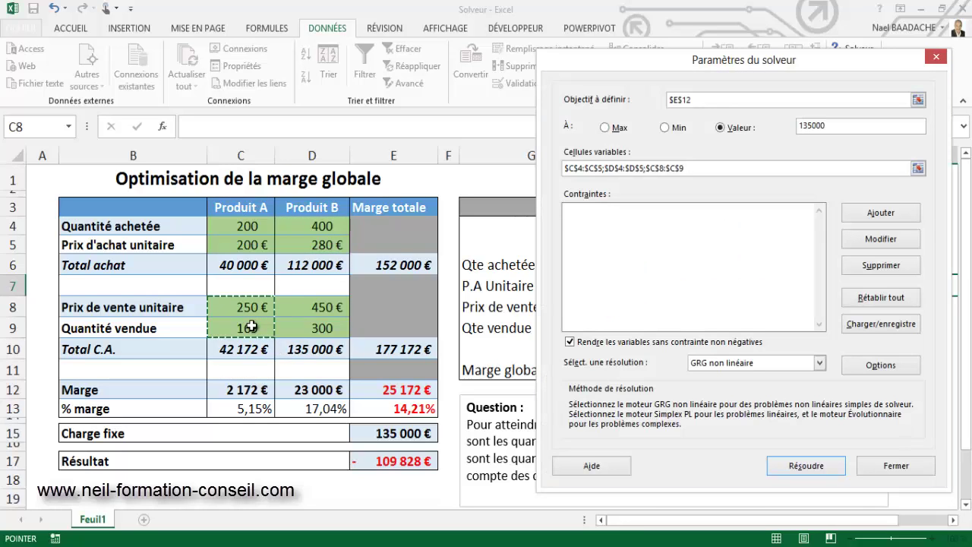
{"action": "left_click", "coordinate": [321, 306]}
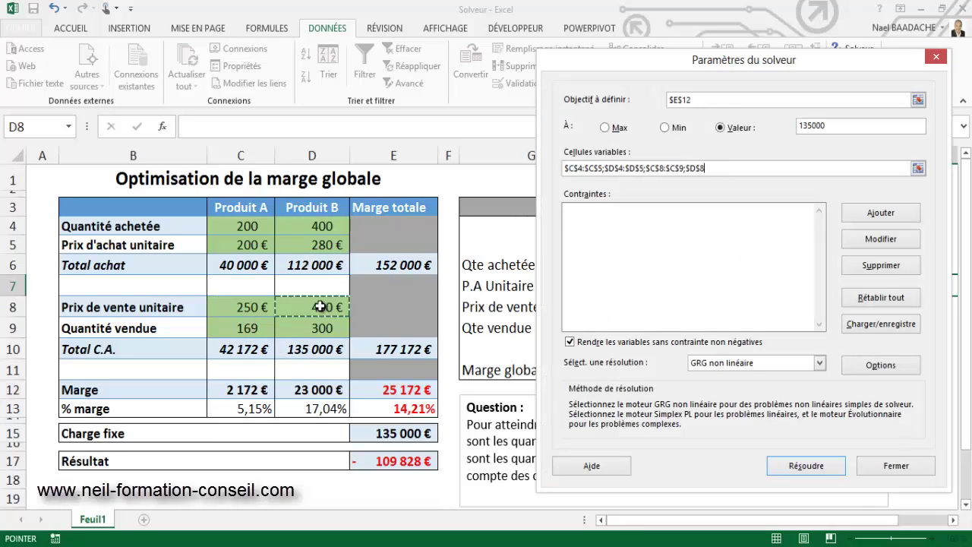
{"action": "left_click_drag", "start_coordinate": [320, 307], "coordinate": [323, 325]}
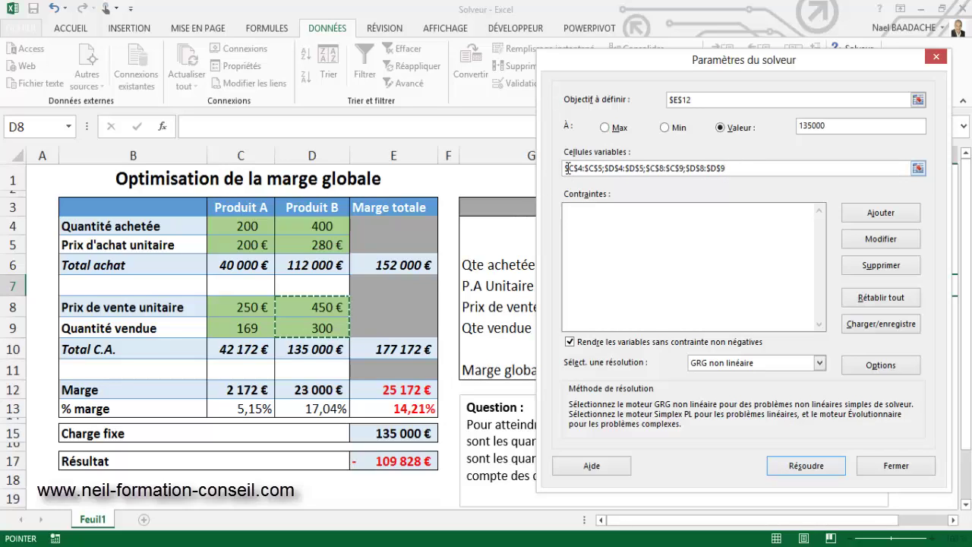
{"action": "left_click", "coordinate": [583, 214]}
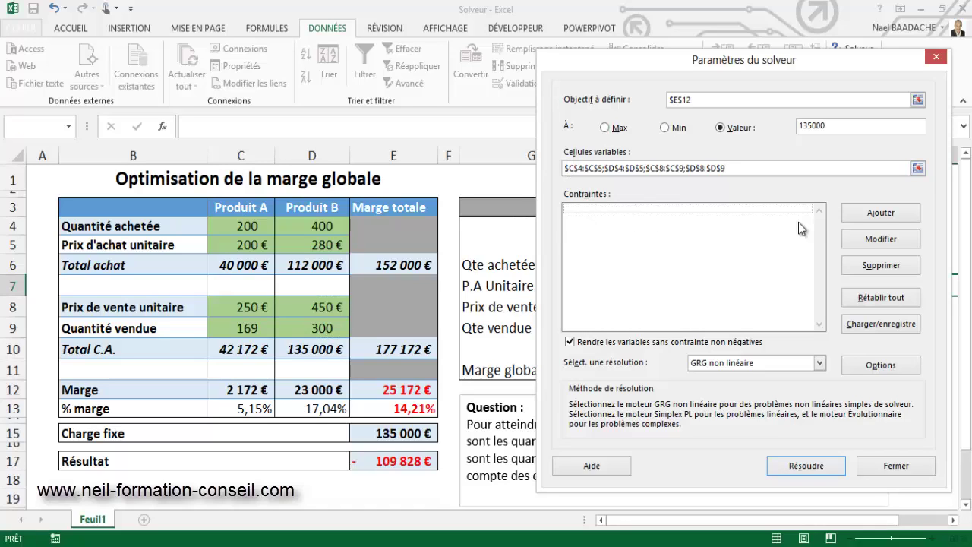
- Add the constraint $C$4 >= $H$6 for Product A's purchased quantity
{"action": "left_click", "coordinate": [892, 219]}
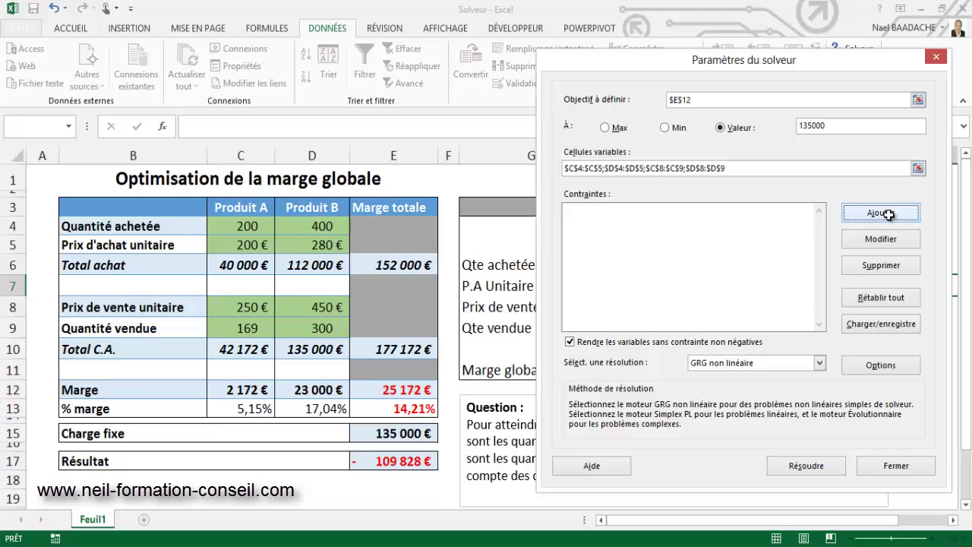
{"action": "left_click_drag", "start_coordinate": [785, 231], "coordinate": [317, 98]}
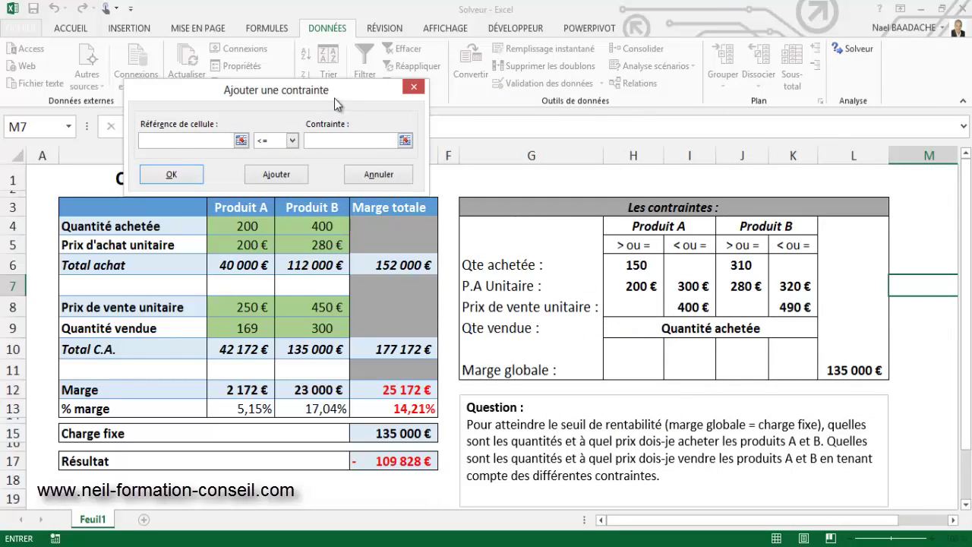
{"action": "left_click_drag", "start_coordinate": [338, 95], "coordinate": [349, 62]}
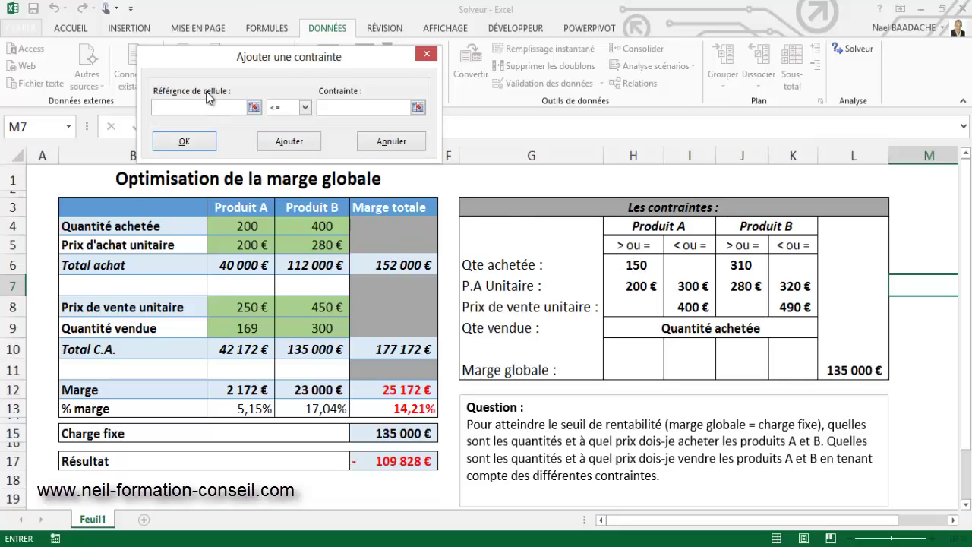
{"action": "left_click", "coordinate": [247, 231]}
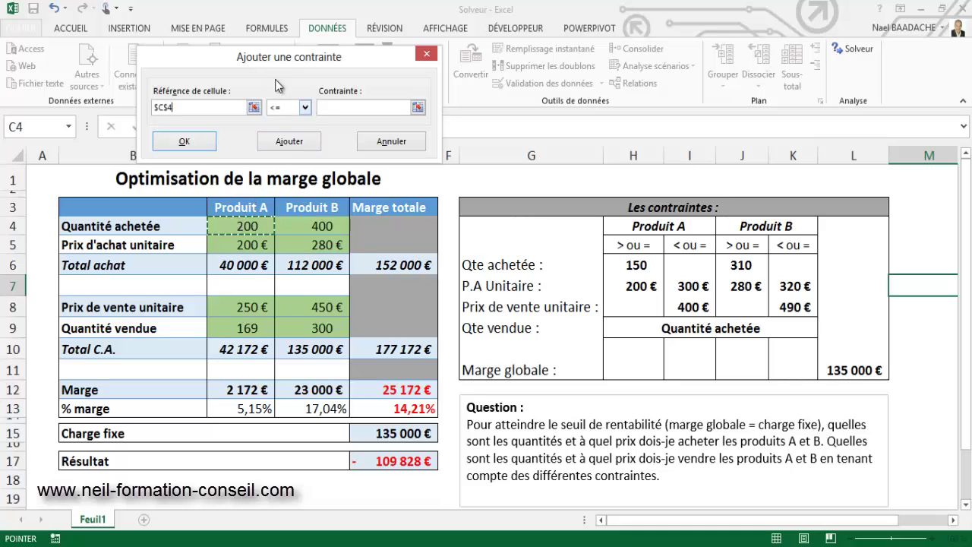
{"action": "left_click_drag", "start_coordinate": [285, 58], "coordinate": [296, 40]}
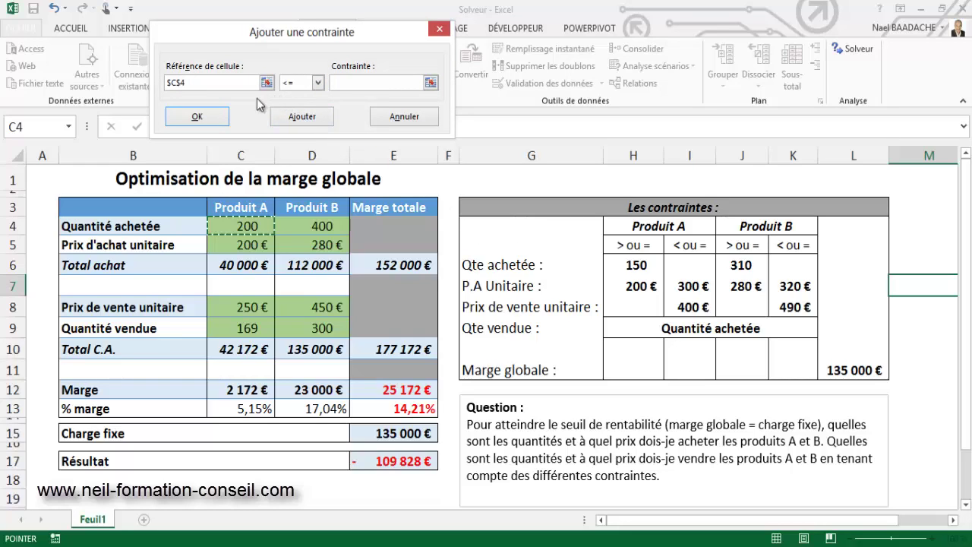
{"action": "left_click", "coordinate": [318, 85]}
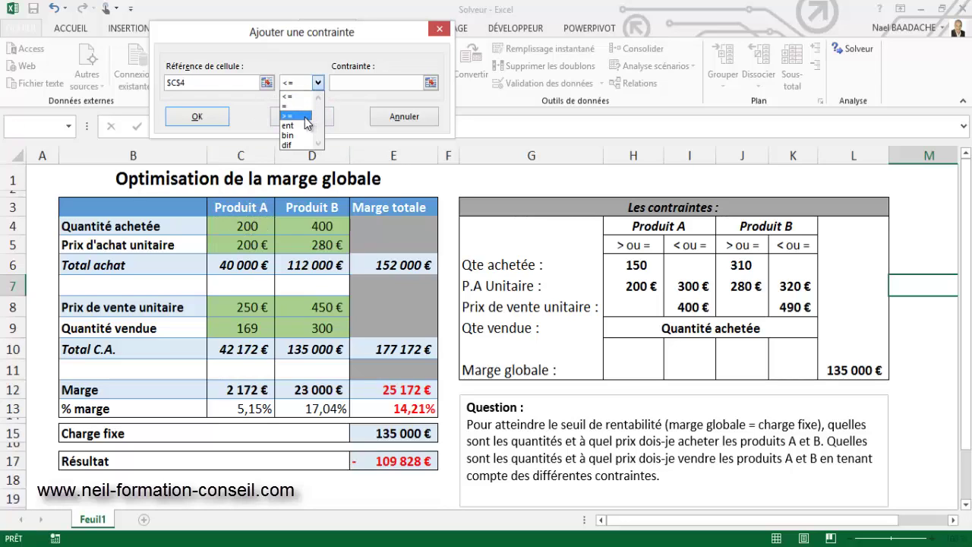
{"action": "left_click", "coordinate": [315, 115]}
{"action": "left_click", "coordinate": [633, 266]}
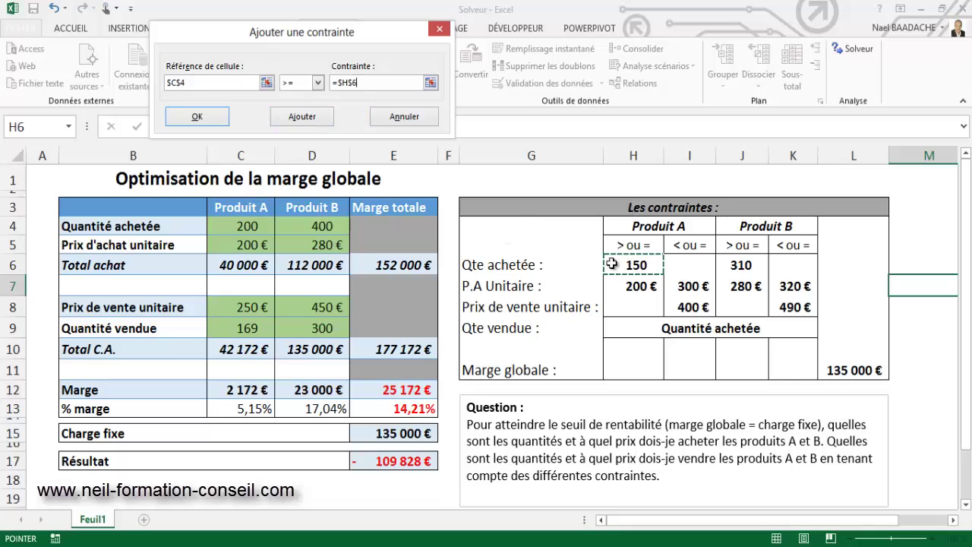
{"action": "left_click", "coordinate": [349, 84]}
{"action": "type", "text": "15"}
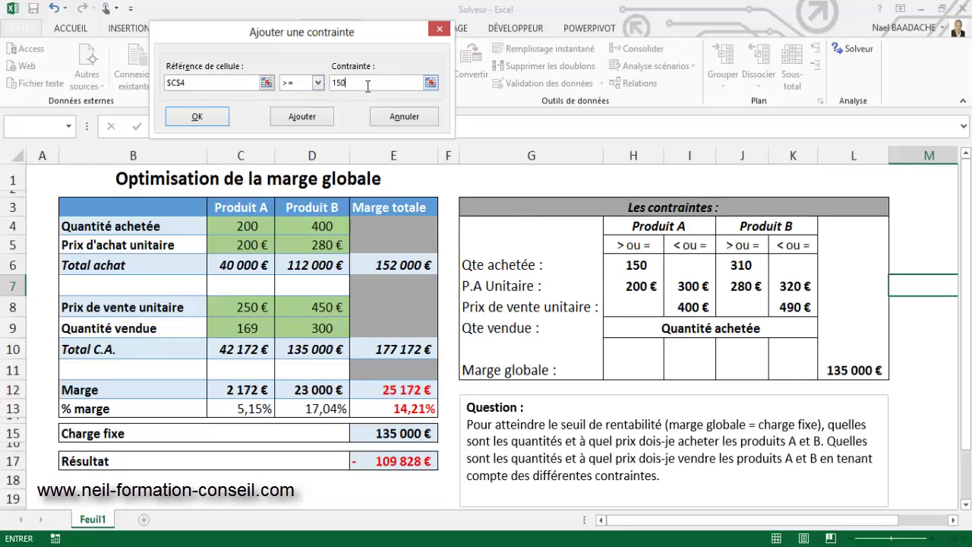
{"action": "type", "text": "0"}
{"action": "left_click", "coordinate": [640, 271]}
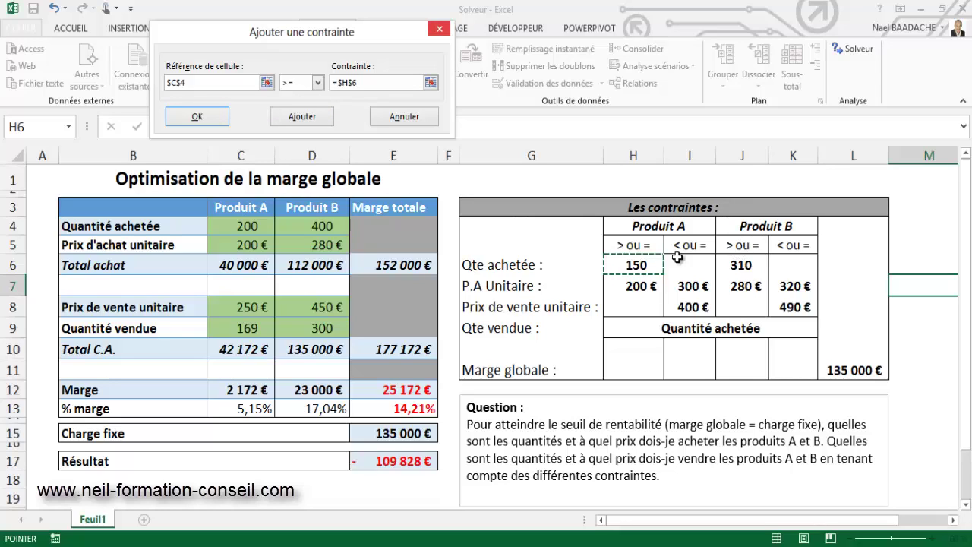
{"action": "left_click", "coordinate": [315, 118]}
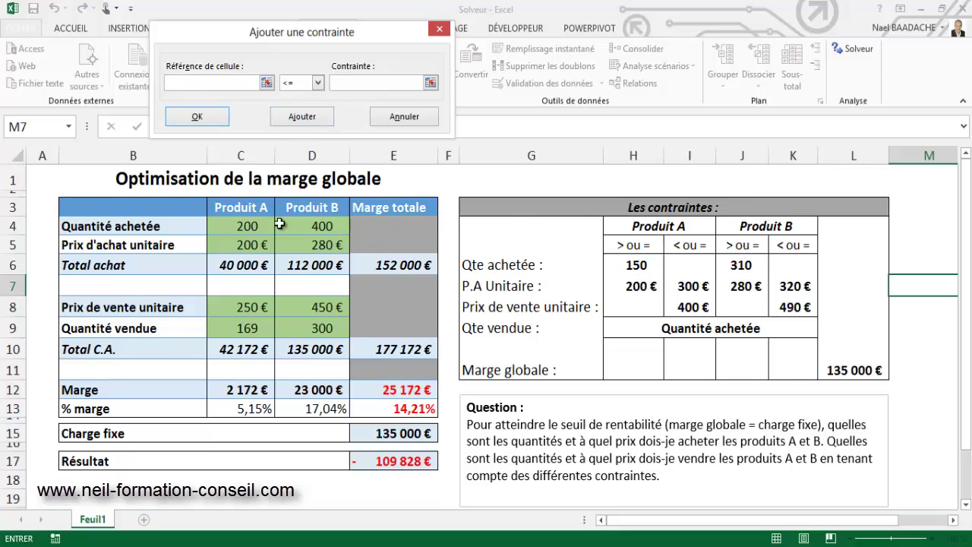
- Add the constraint $D$4 >= $J$6 for Product B's purchased quantity
{"action": "left_click", "coordinate": [319, 226]}
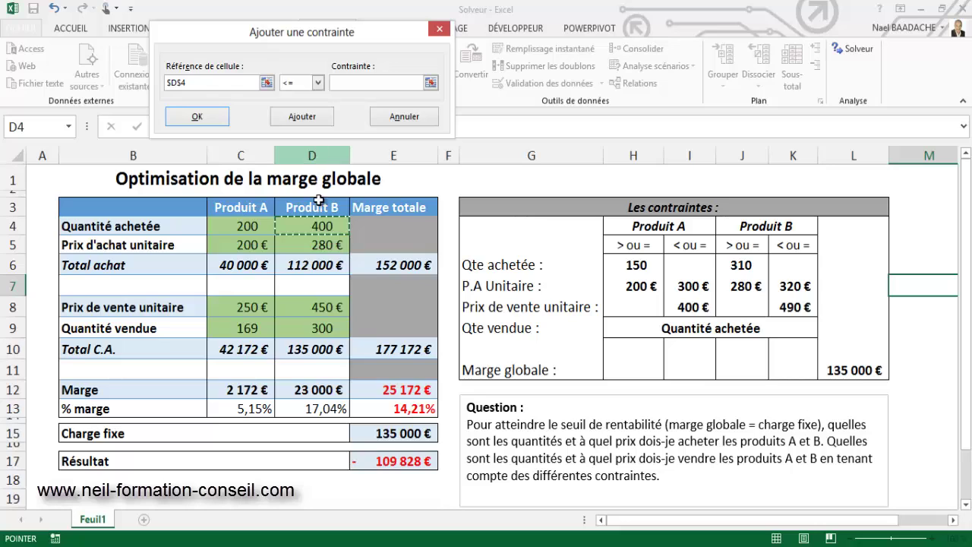
{"action": "left_click", "coordinate": [318, 82]}
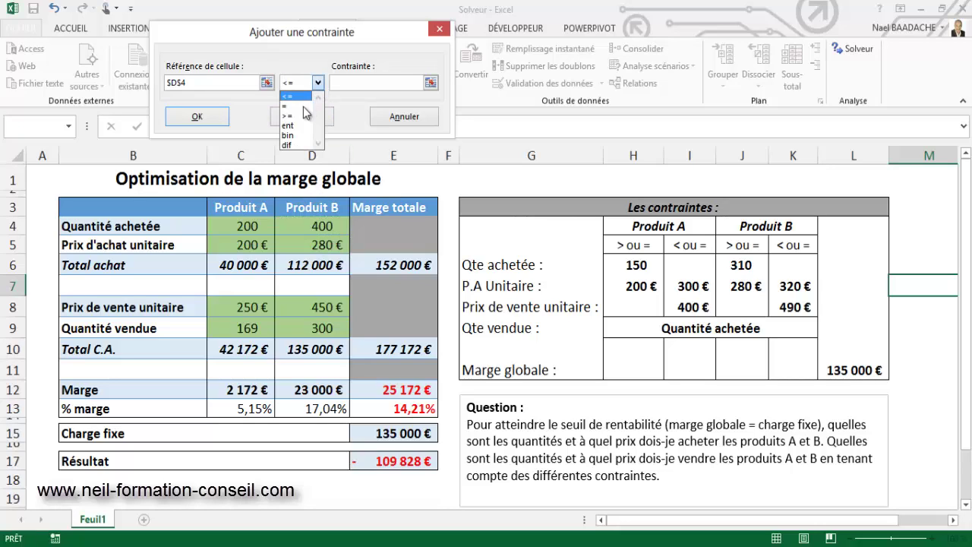
{"action": "left_click", "coordinate": [296, 114]}
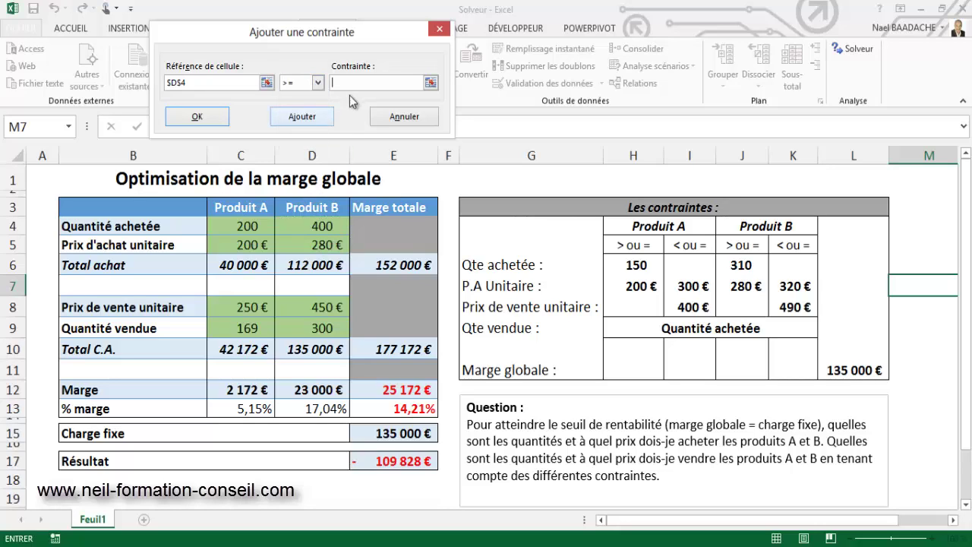
{"action": "left_click", "coordinate": [746, 267]}
{"action": "left_click", "coordinate": [312, 118]}
- Keep C5 between $H$7 (200 €) and $I$7 (300 €) with two constraints
{"action": "left_click", "coordinate": [250, 247]}
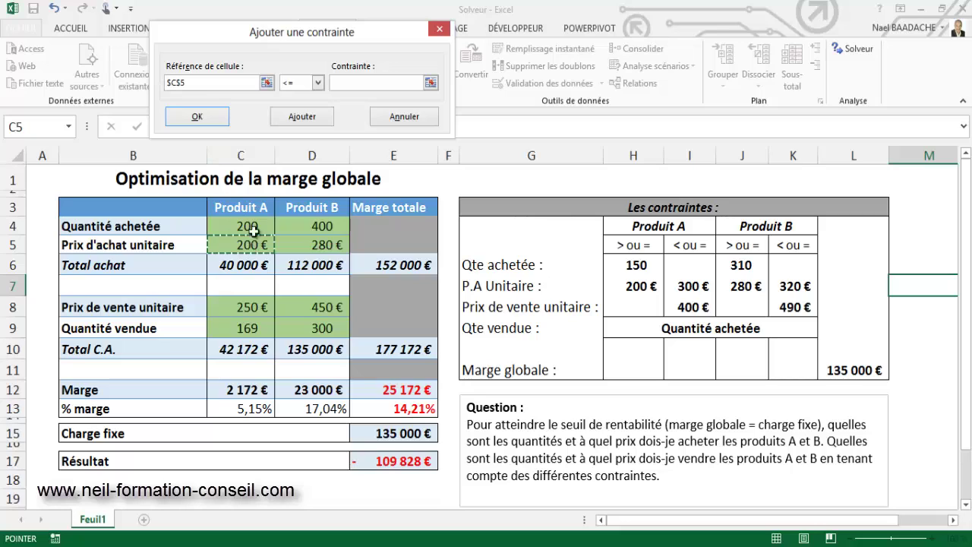
{"action": "left_click", "coordinate": [319, 84]}
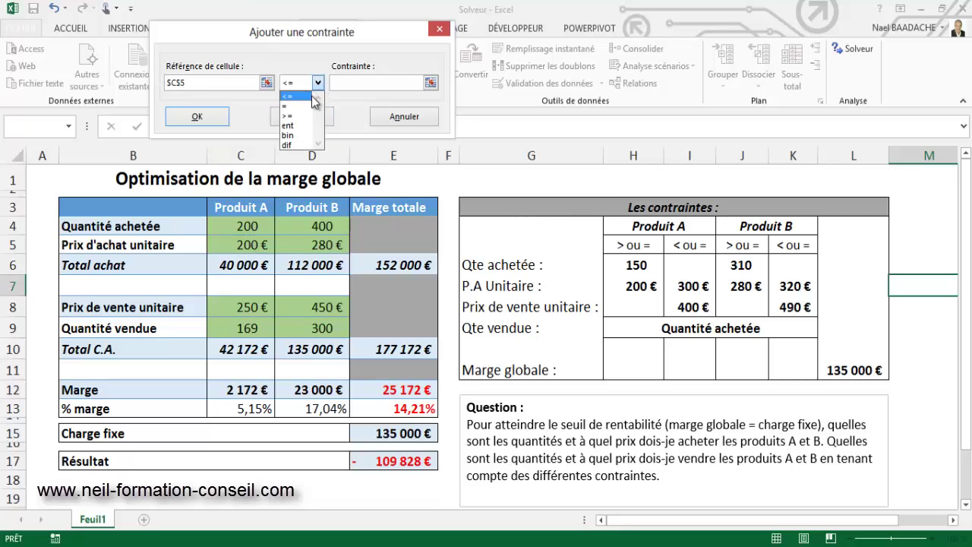
{"action": "left_click", "coordinate": [299, 115]}
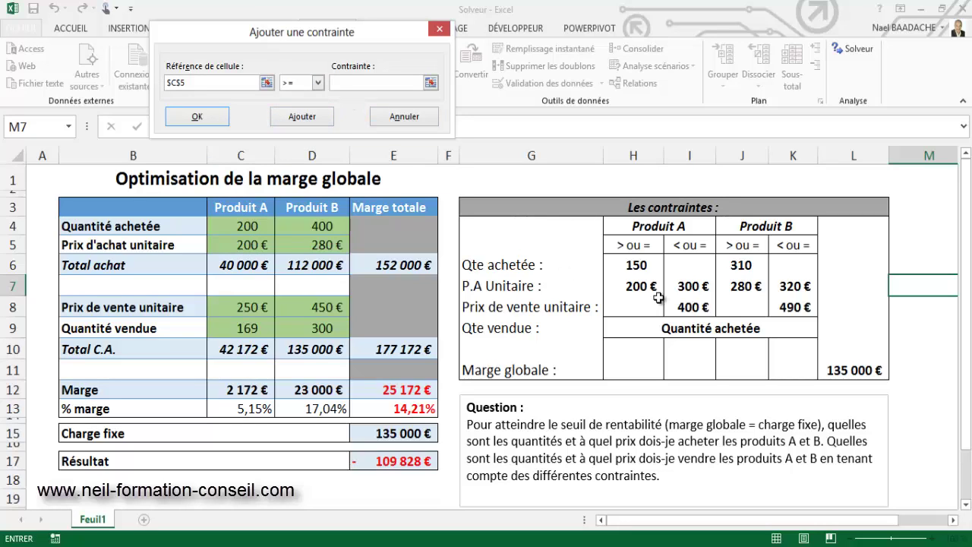
{"action": "left_click", "coordinate": [634, 286]}
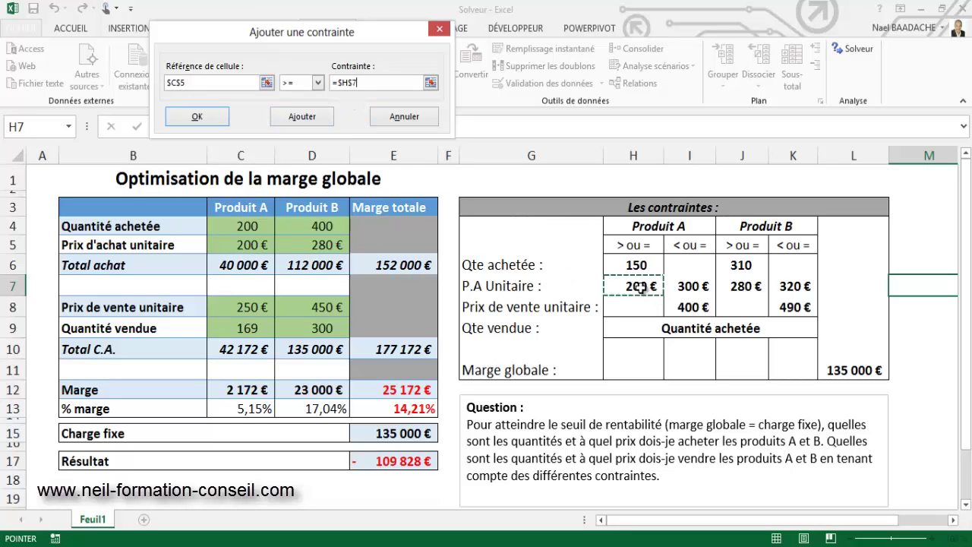
{"action": "left_click", "coordinate": [309, 120]}
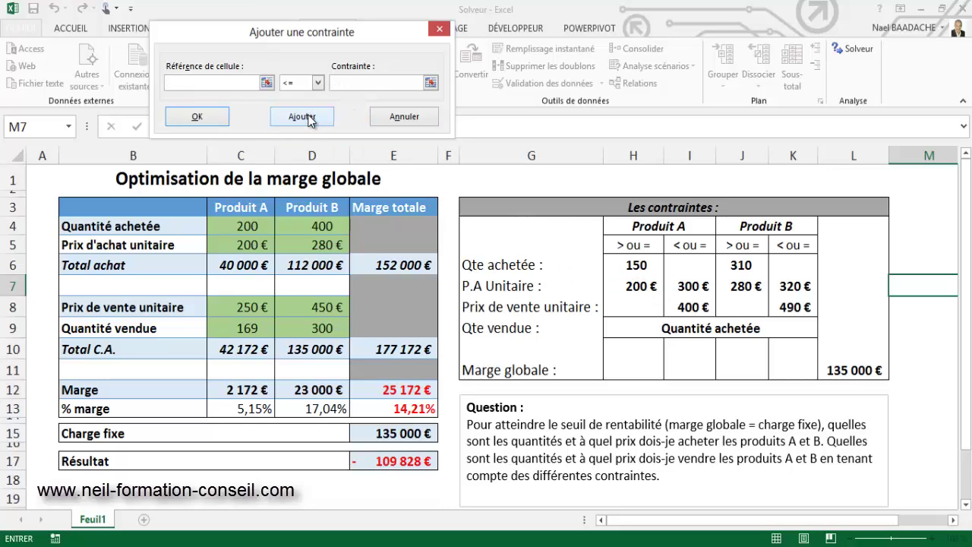
{"action": "left_click", "coordinate": [246, 248]}
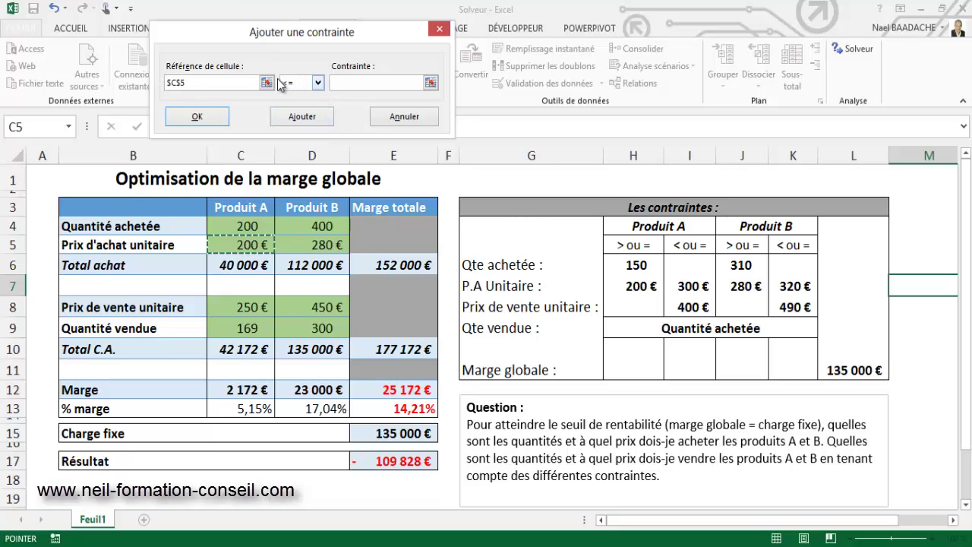
{"action": "left_click", "coordinate": [350, 83]}
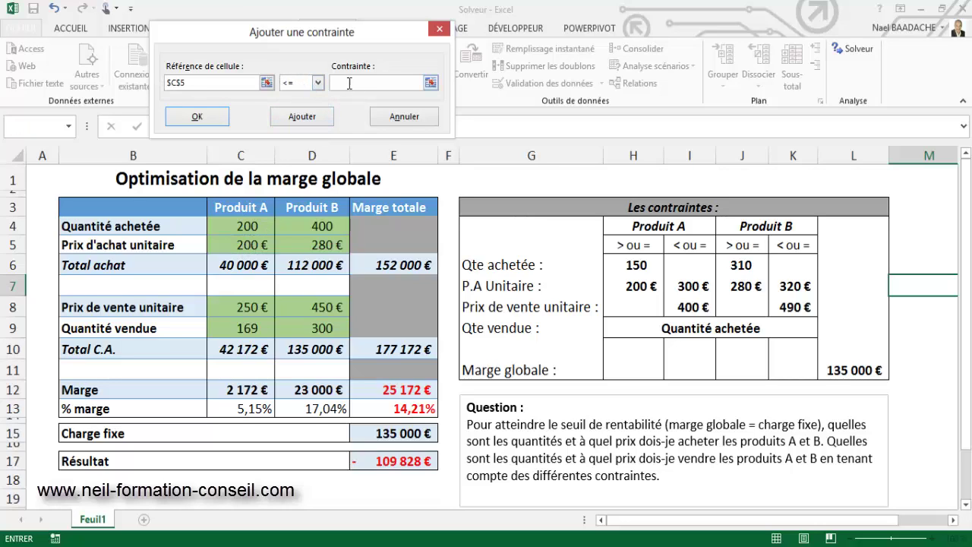
{"action": "left_click", "coordinate": [697, 289]}
{"action": "left_click", "coordinate": [306, 117]}
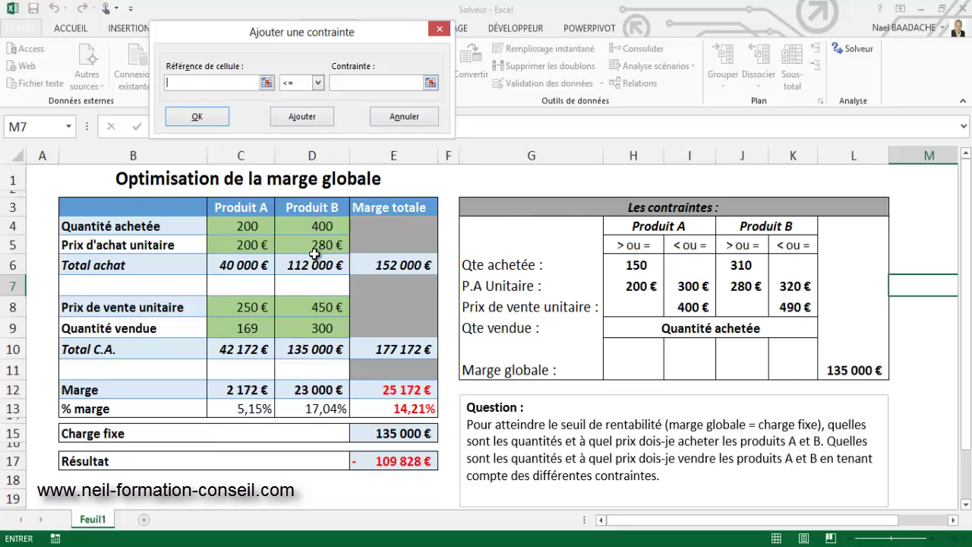
- Keep D5 between $J$7 (280 €) and $K$7 (320 €) with two constraints
{"action": "left_click", "coordinate": [314, 254]}
{"action": "left_click", "coordinate": [317, 83]}
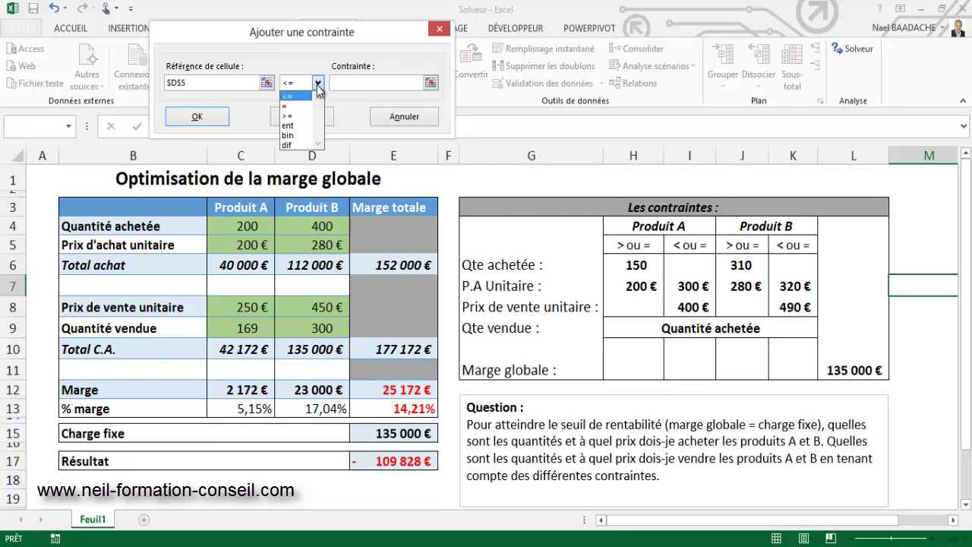
{"action": "left_click", "coordinate": [290, 115]}
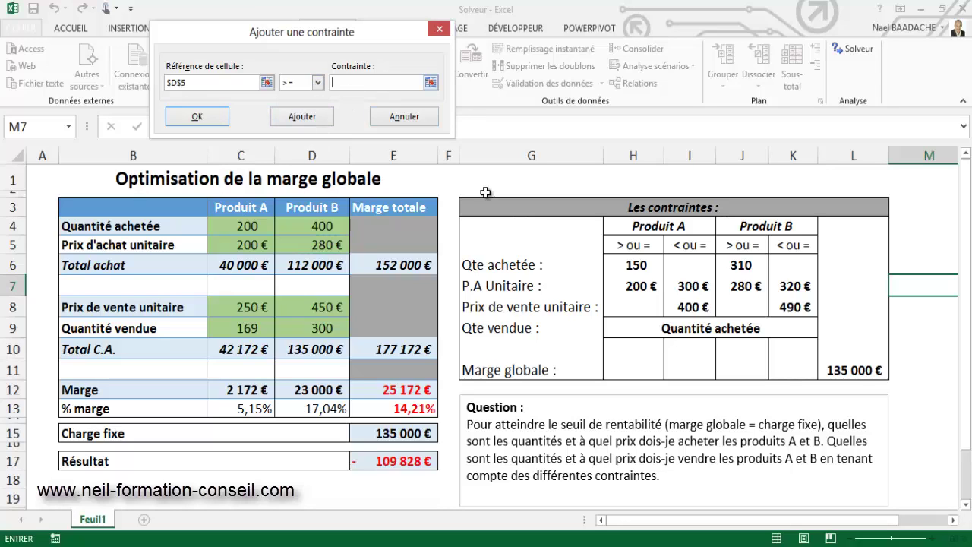
{"action": "left_click", "coordinate": [744, 287]}
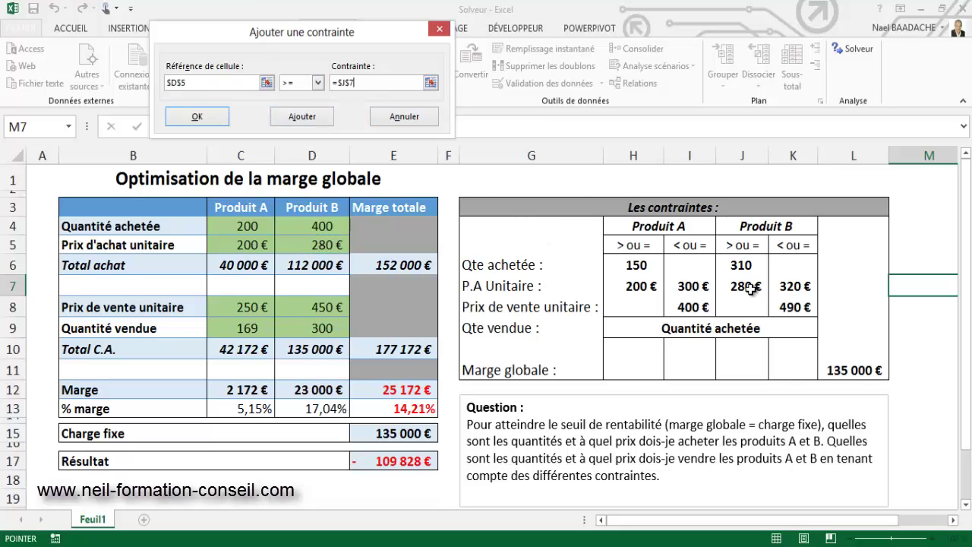
{"action": "left_click", "coordinate": [304, 122]}
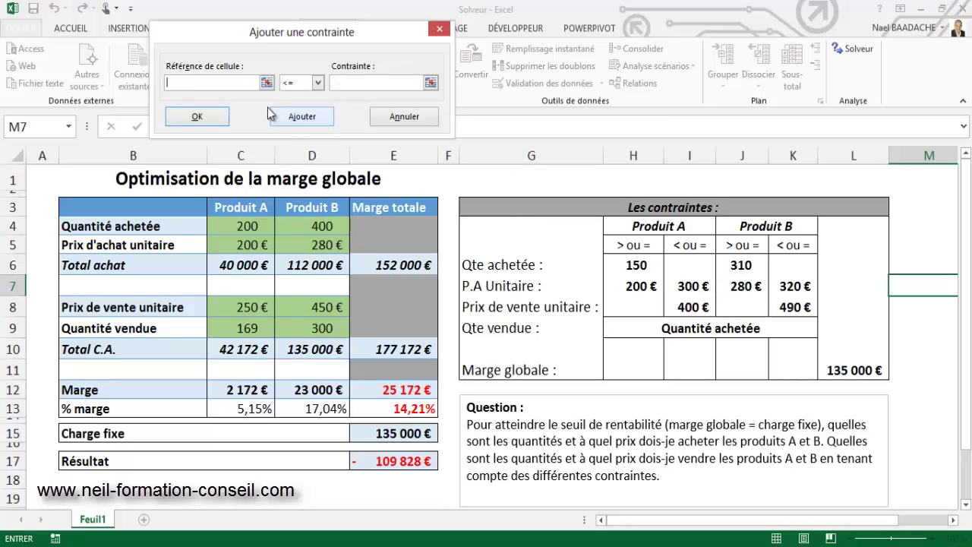
{"action": "left_click", "coordinate": [304, 246]}
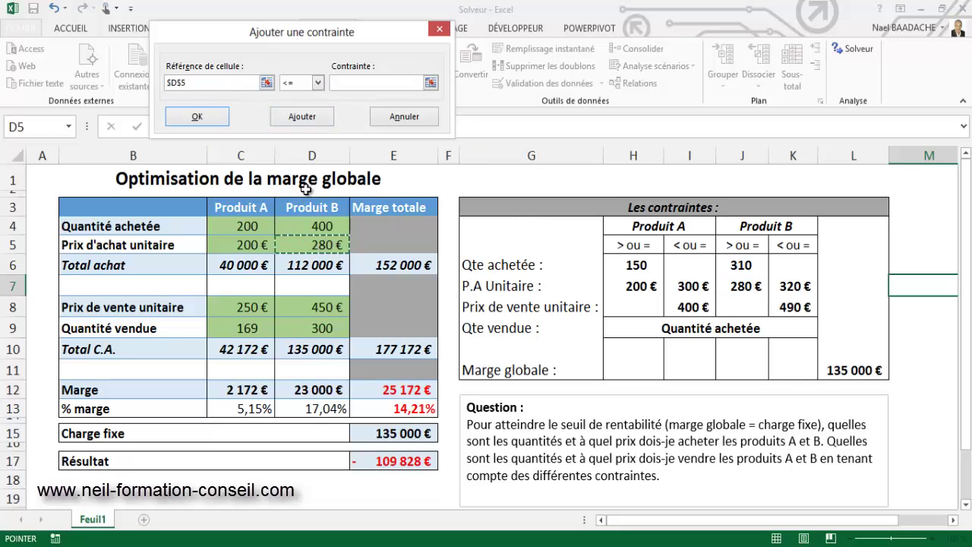
{"action": "left_click", "coordinate": [350, 84]}
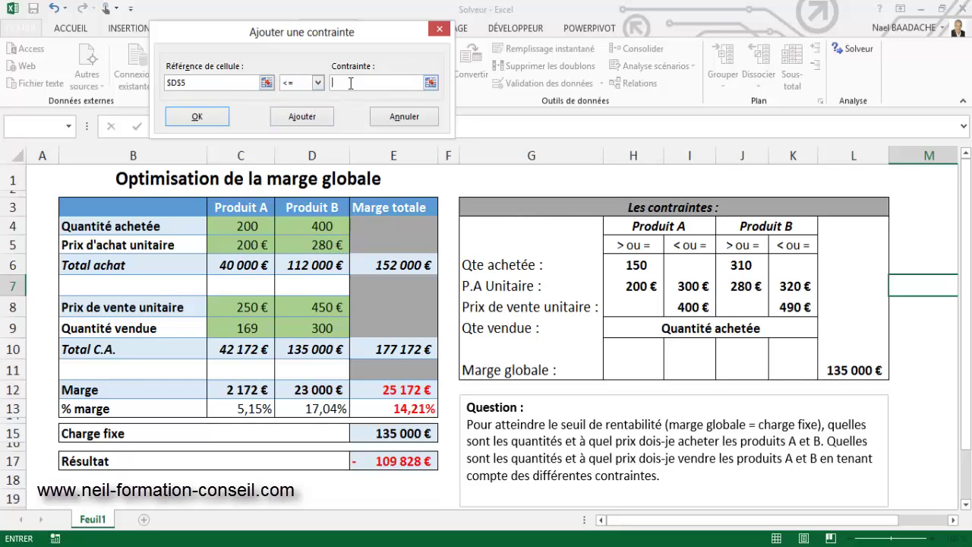
{"action": "left_click", "coordinate": [793, 286]}
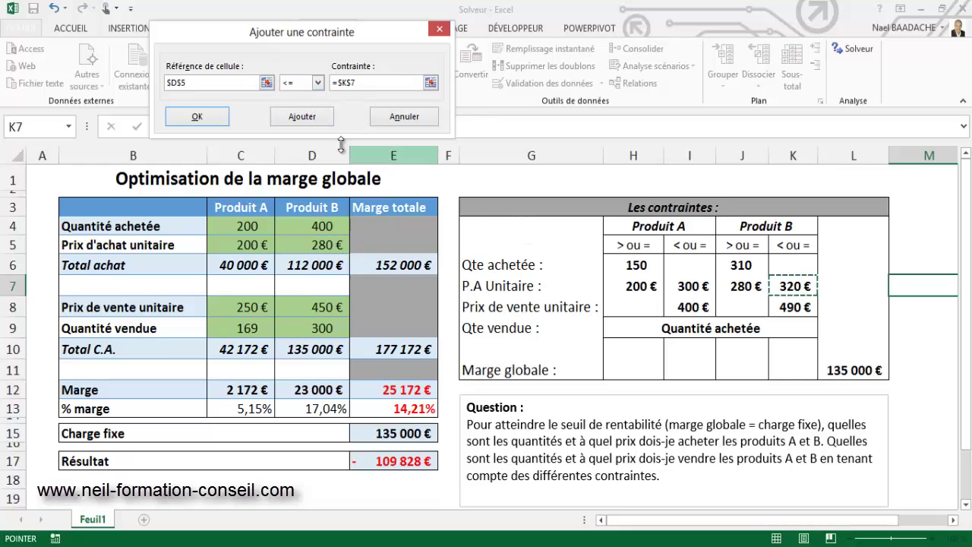
{"action": "left_click", "coordinate": [310, 117]}
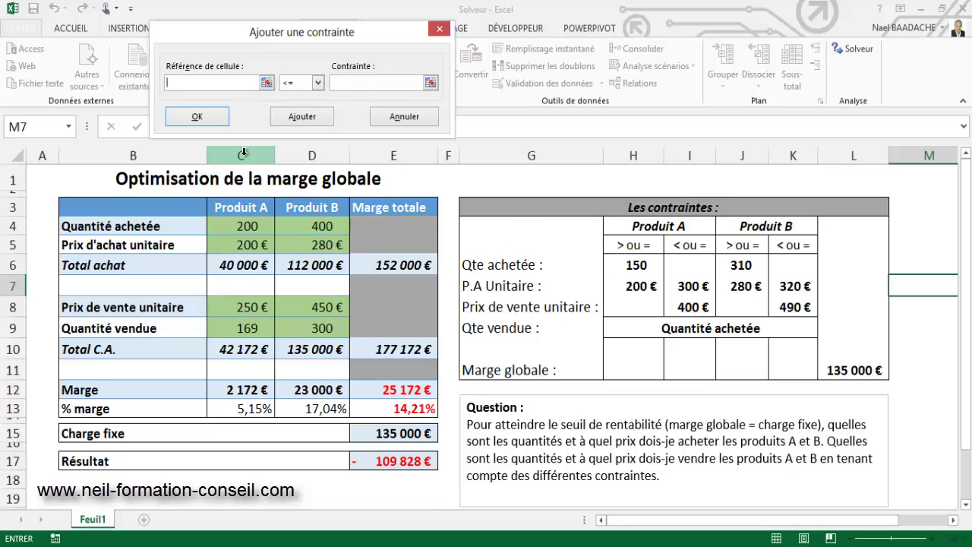
- Add constraints $C$8 <= $I$8 (400 €) and $D$8 <= $K$8 (490 €)
{"action": "left_click", "coordinate": [249, 307]}
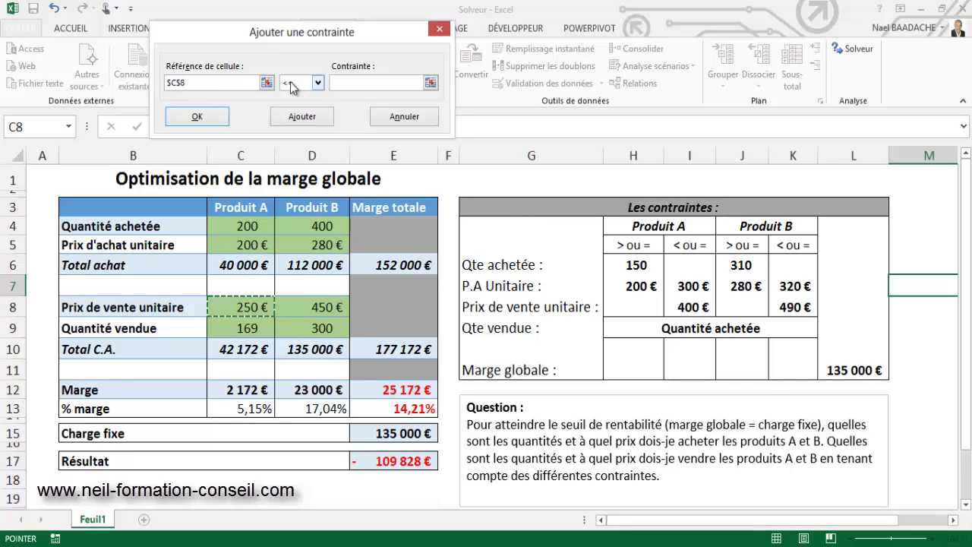
{"action": "left_click", "coordinate": [363, 82]}
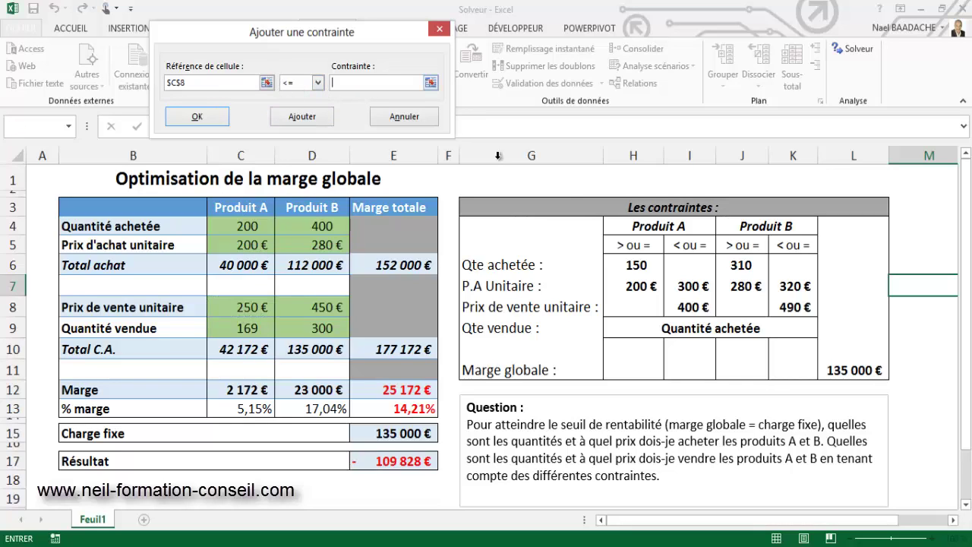
{"action": "left_click", "coordinate": [694, 305]}
{"action": "left_click", "coordinate": [310, 119]}
{"action": "left_click", "coordinate": [321, 310]}
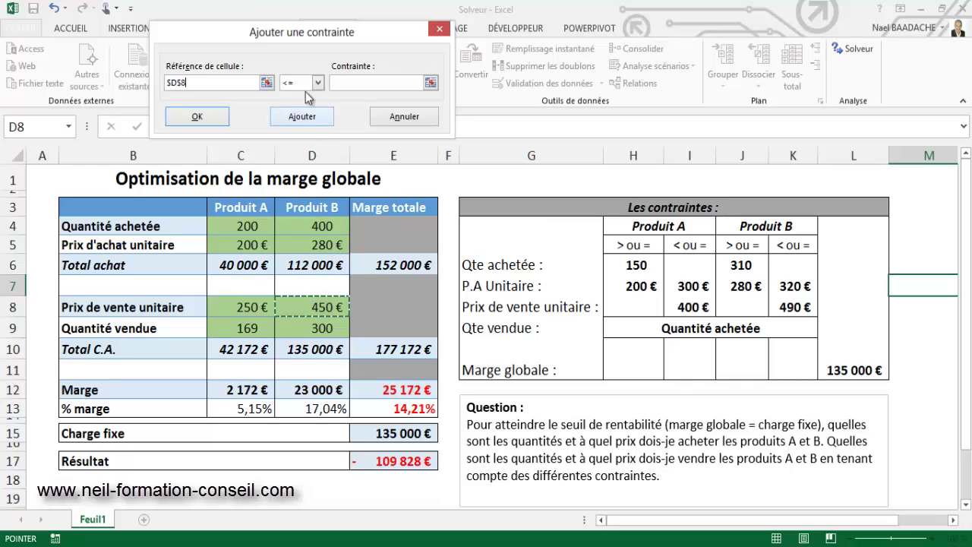
{"action": "left_click", "coordinate": [350, 82]}
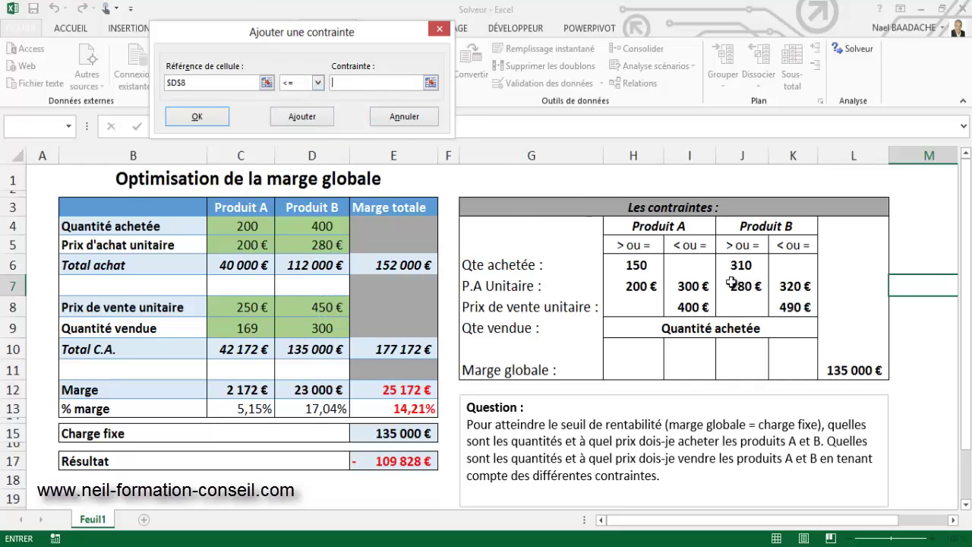
{"action": "left_click", "coordinate": [792, 307]}
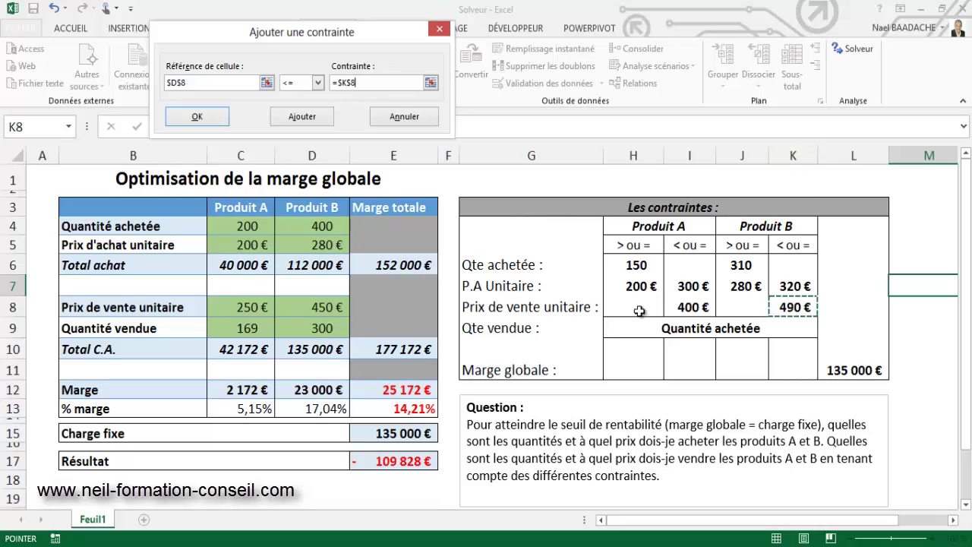
{"action": "left_click", "coordinate": [301, 118]}
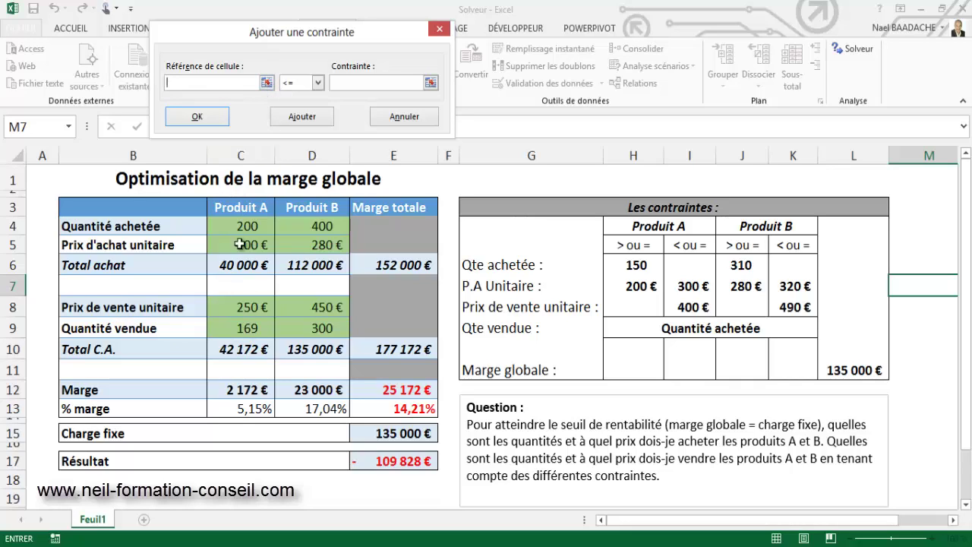
- Add constraints $C$9 <= $C$4 and $D$9 <= $D$4, limiting sold quantities to those bought
{"action": "left_click", "coordinate": [234, 332]}
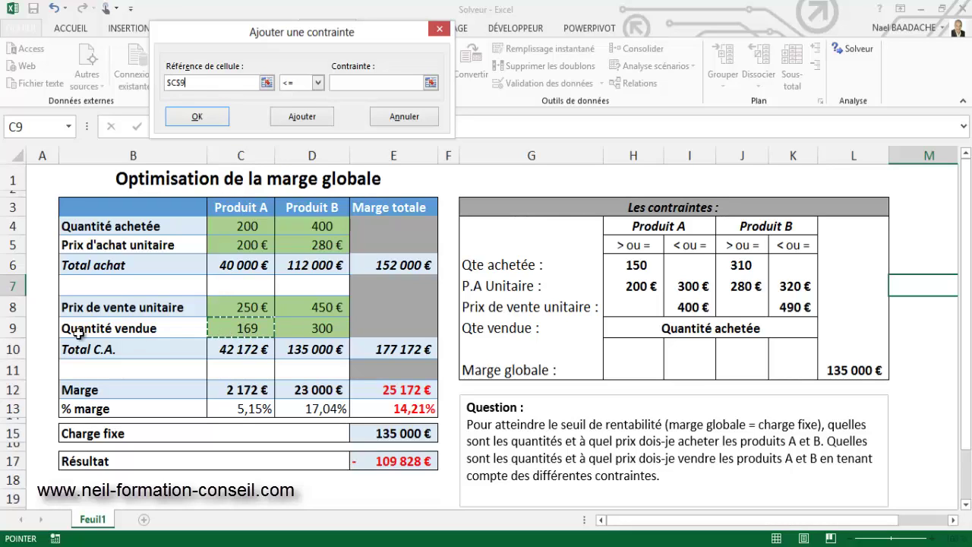
{"action": "left_click", "coordinate": [353, 85]}
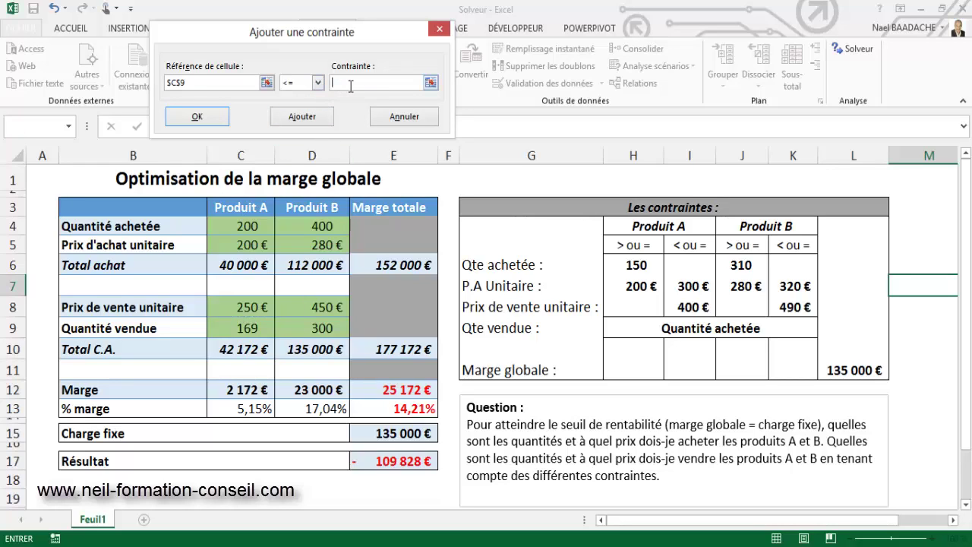
{"action": "left_click", "coordinate": [251, 224]}
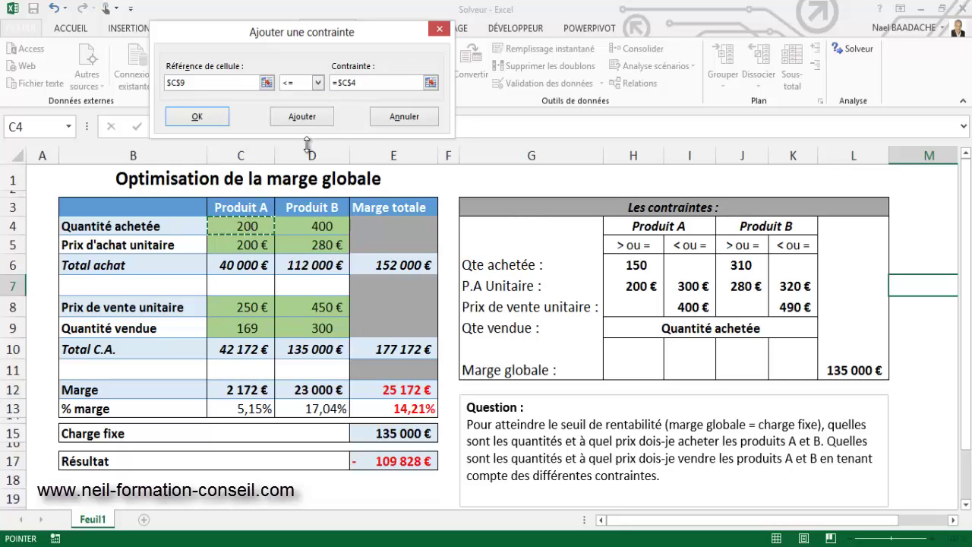
{"action": "left_click", "coordinate": [307, 121]}
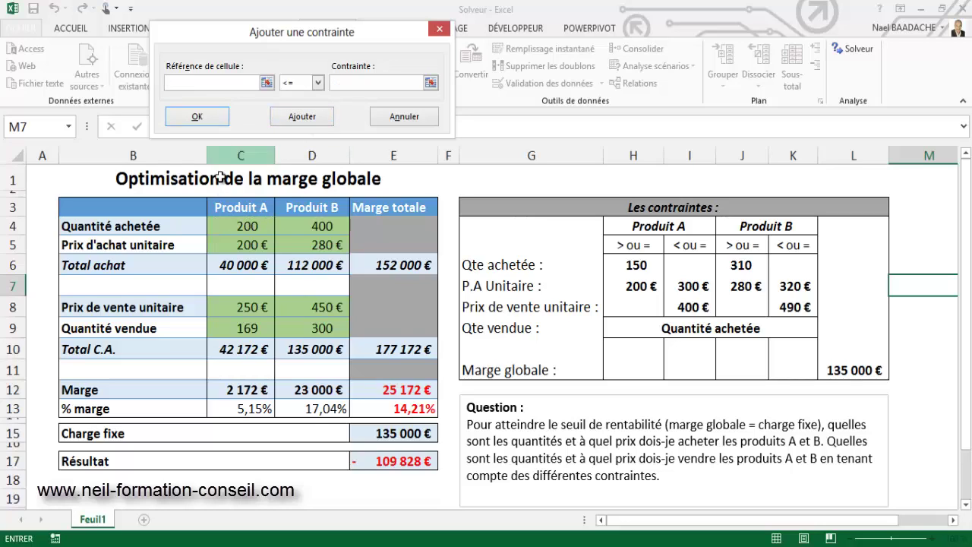
{"action": "left_click", "coordinate": [317, 329]}
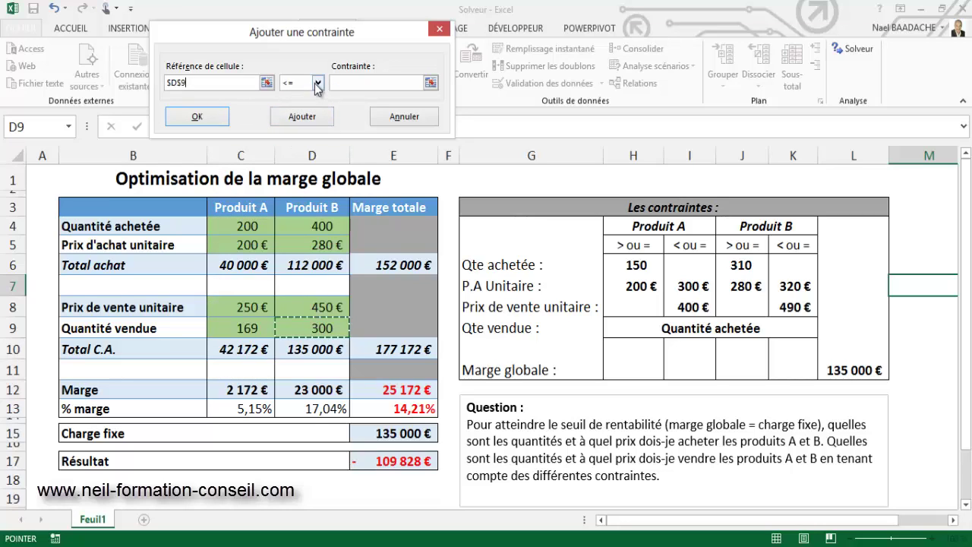
{"action": "left_click", "coordinate": [344, 84]}
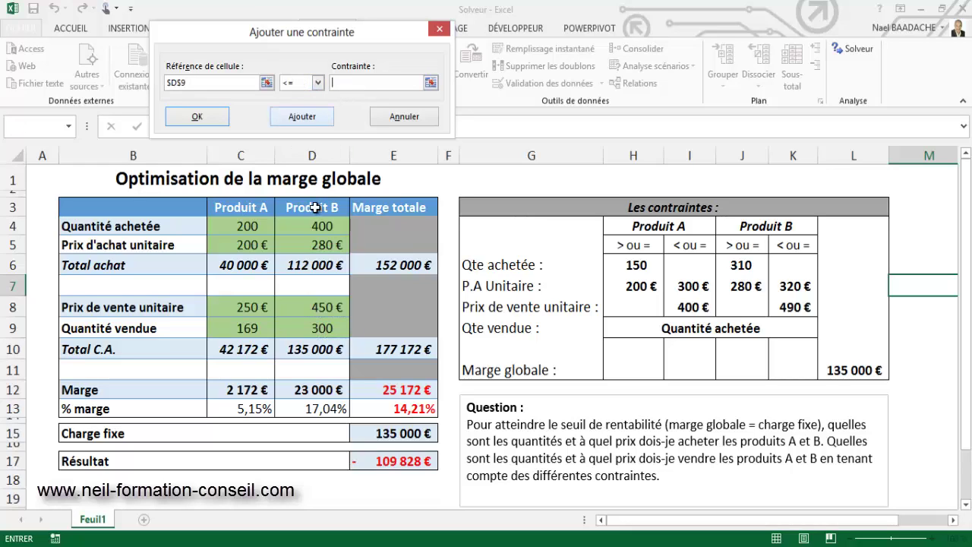
{"action": "left_click", "coordinate": [314, 228]}
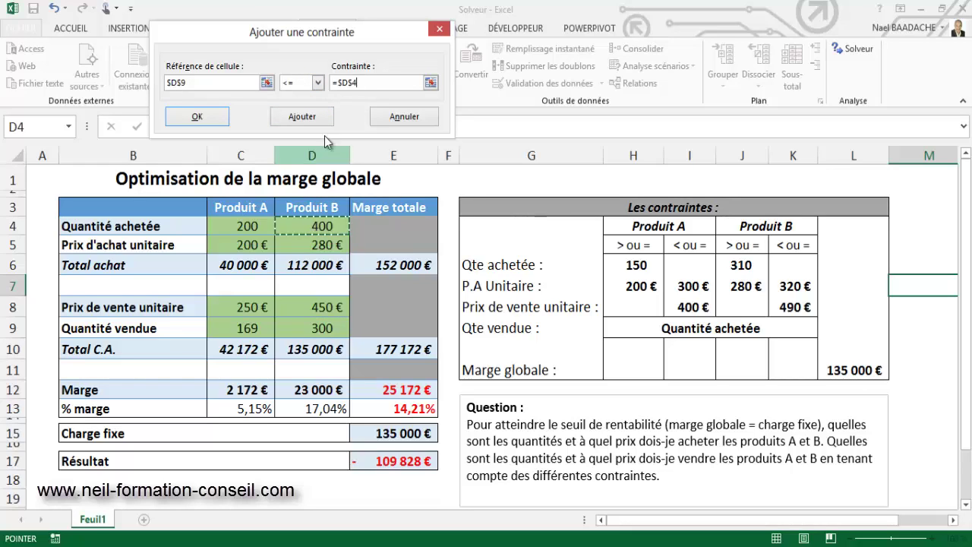
{"action": "left_click", "coordinate": [203, 117]}
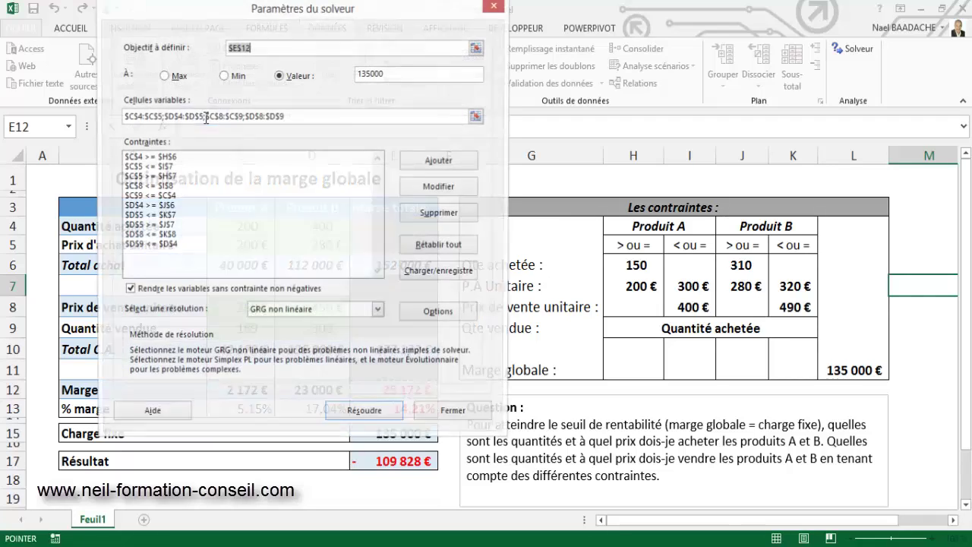
- Review the 135000 target, variable ranges and constraint list in Solver alongside the sheet
{"action": "mouse_move", "coordinate": [403, 13]}
{"action": "left_mouse_down"}
{"action": "mouse_move", "coordinate": [705, 109]}
{"action": "mouse_move", "coordinate": [767, 22]}
{"action": "left_mouse_up"}
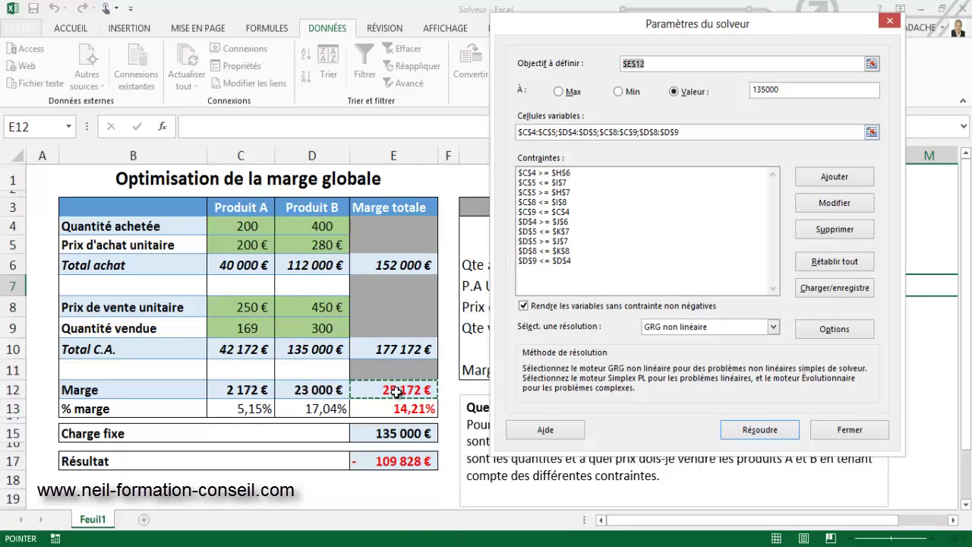
{"action": "left_click", "coordinate": [788, 89]}
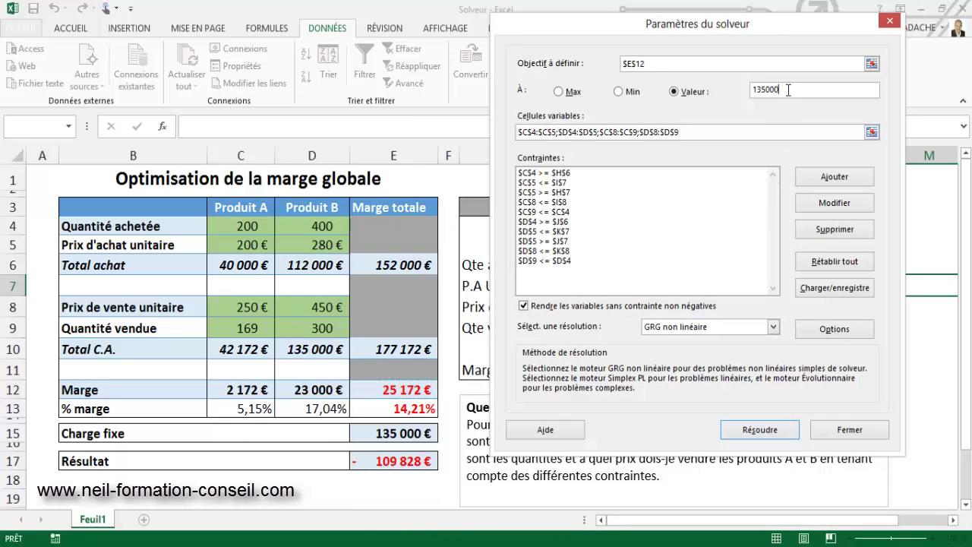
{"action": "left_click_drag", "start_coordinate": [781, 90], "coordinate": [734, 93]}
{"action": "left_click", "coordinate": [709, 133]}
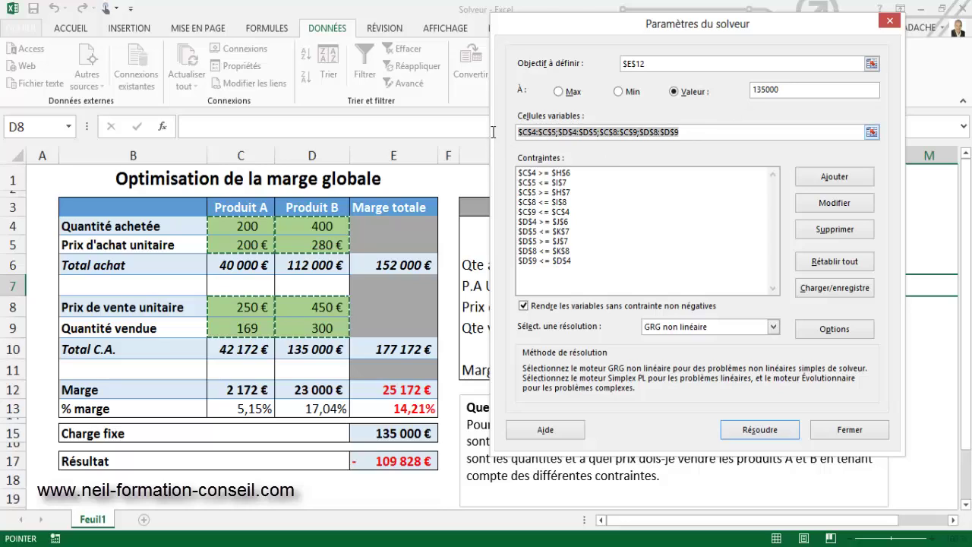
{"action": "left_click", "coordinate": [712, 136]}
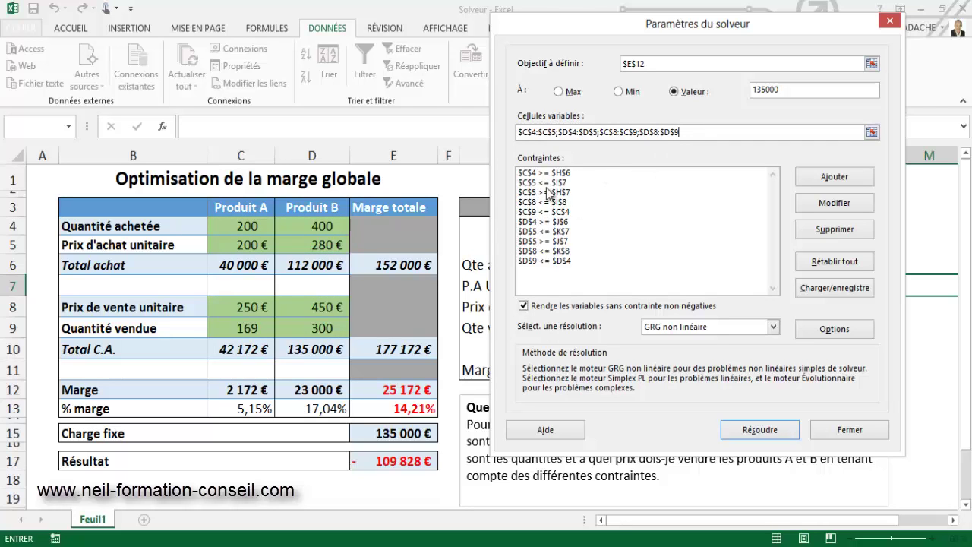
{"action": "left_click", "coordinate": [541, 203]}
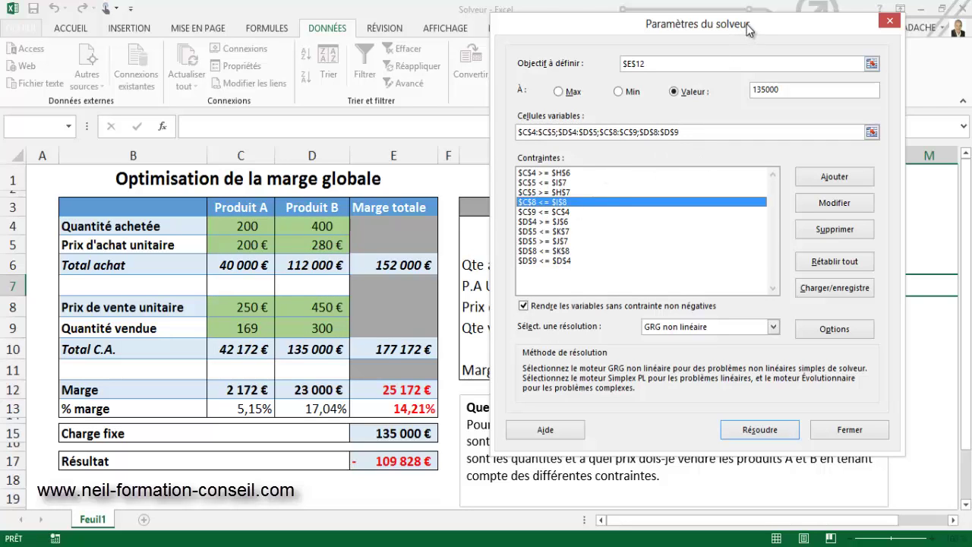
{"action": "left_click_drag", "start_coordinate": [746, 23], "coordinate": [291, 44]}
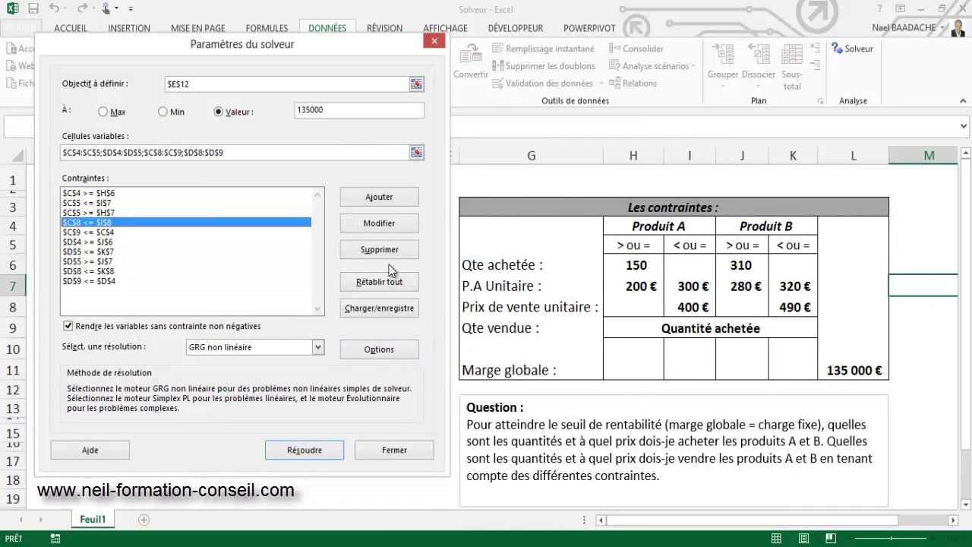
{"action": "left_click_drag", "start_coordinate": [337, 43], "coordinate": [833, 11]}
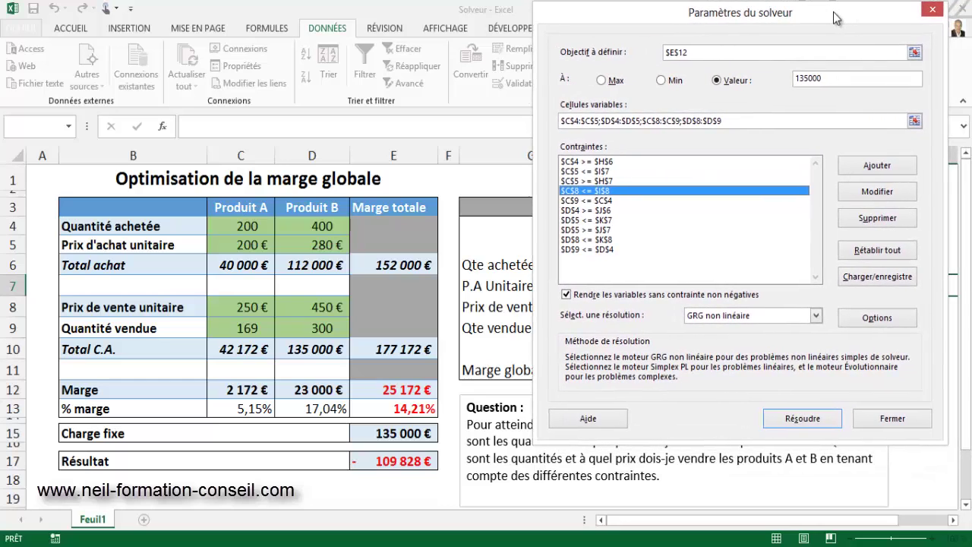
- Solve and keep the solution: quantities 198 and 498, margin 135 000 €, result 0 €
{"action": "left_click", "coordinate": [812, 423]}
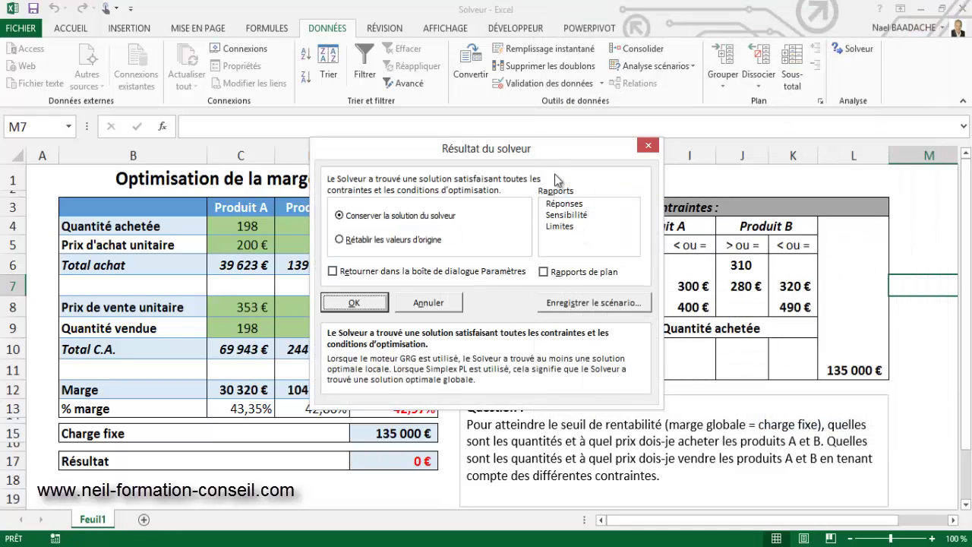
{"action": "left_click_drag", "start_coordinate": [542, 152], "coordinate": [716, 84]}
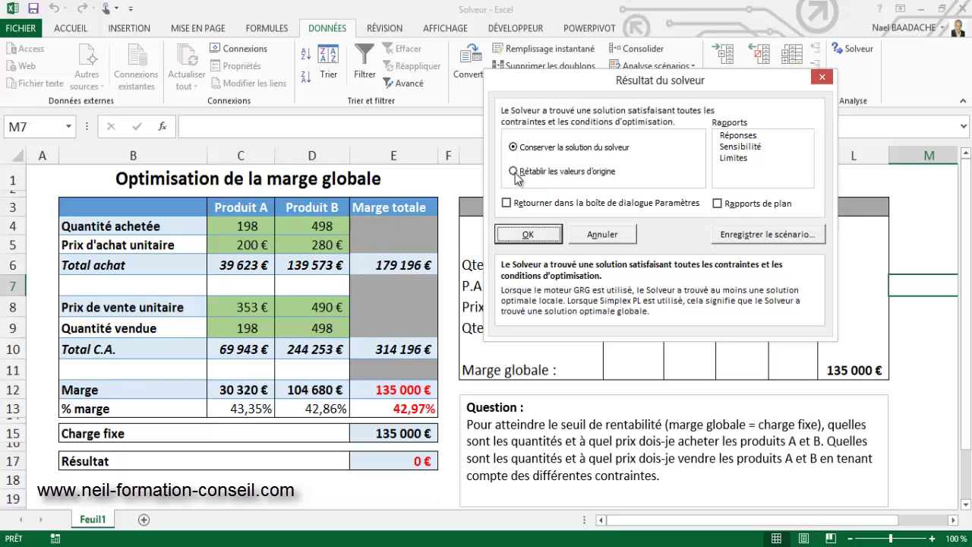
{"action": "left_click", "coordinate": [529, 236]}
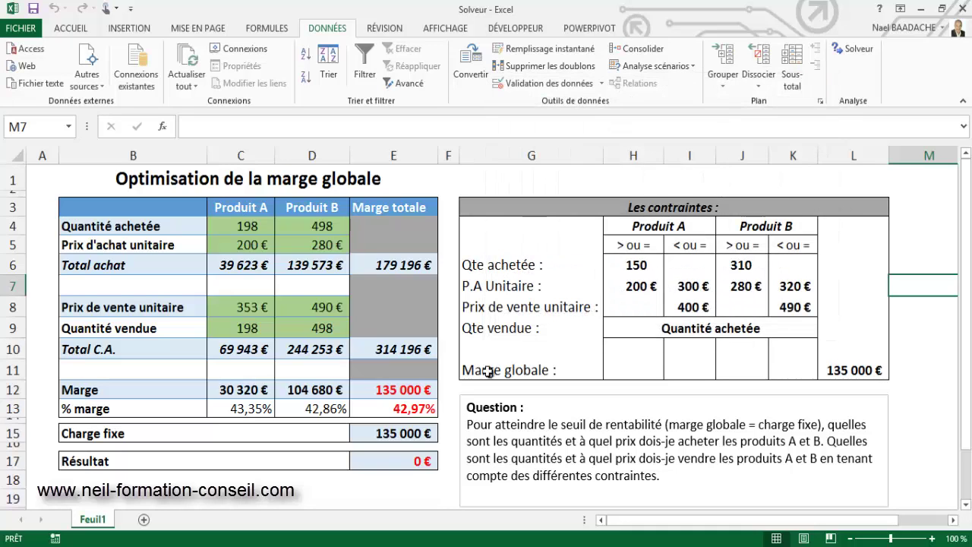
{"action": "left_click", "coordinate": [315, 480]}
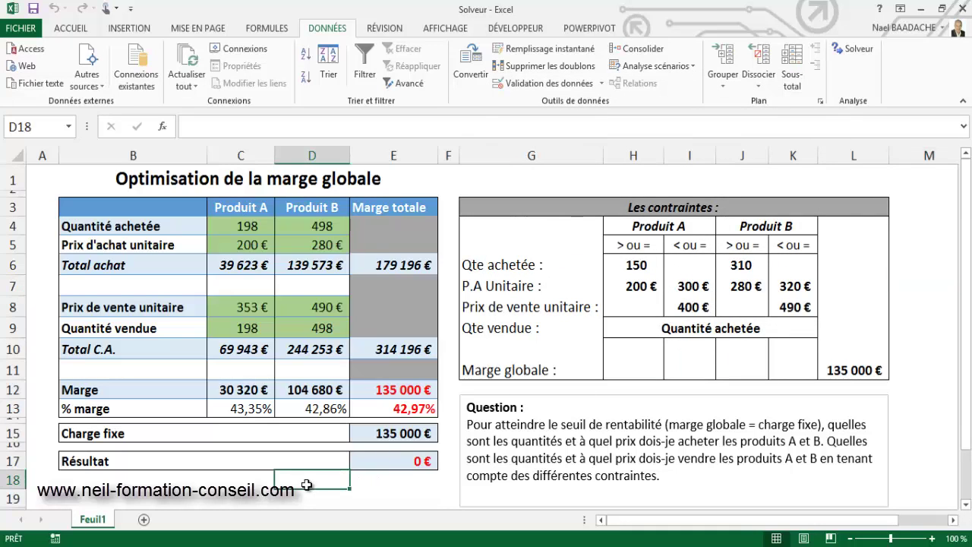
{"action": "left_click", "coordinate": [256, 486]}
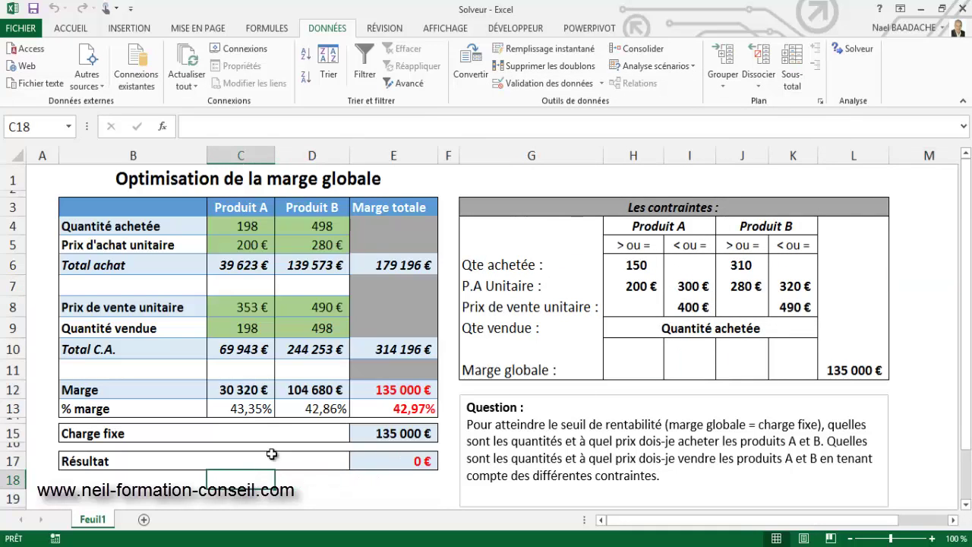
{"action": "left_click", "coordinate": [252, 224]}
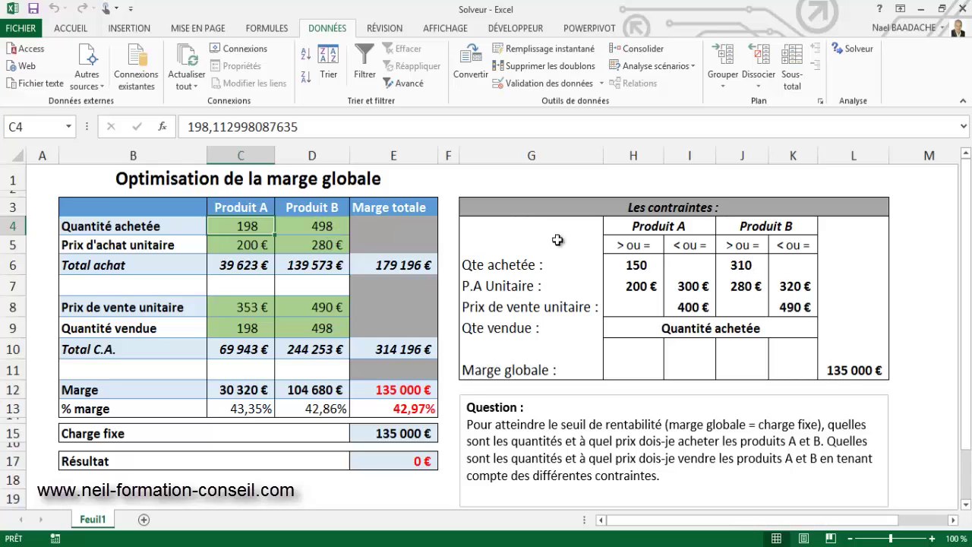
{"action": "left_click", "coordinate": [319, 228]}
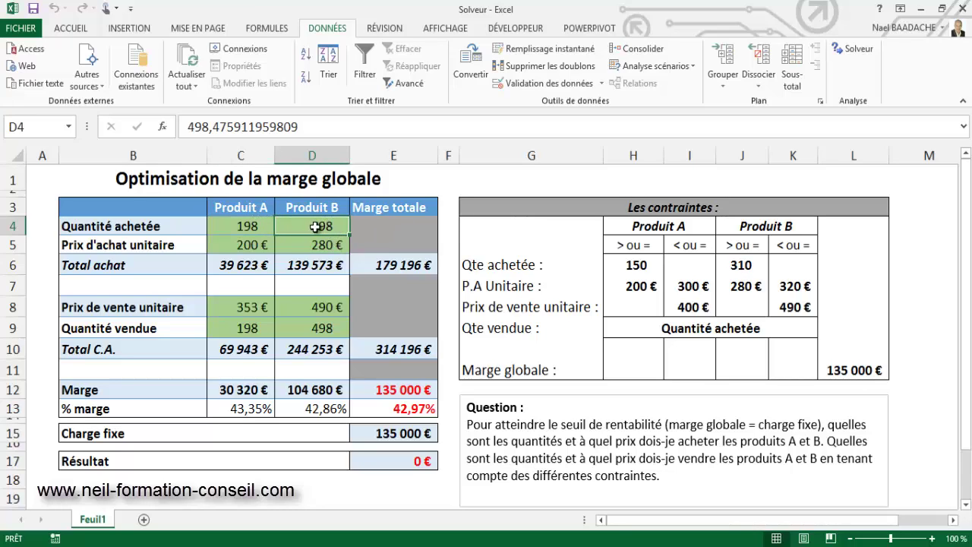
{"action": "left_click", "coordinate": [242, 247]}
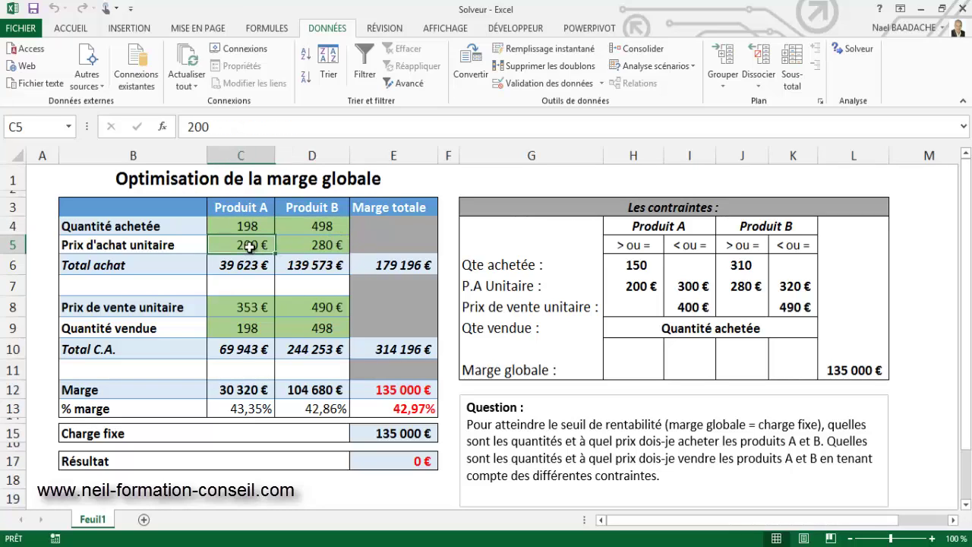
{"action": "left_click", "coordinate": [307, 249]}
{"action": "left_click", "coordinate": [266, 246]}
{"action": "left_click", "coordinate": [644, 287]}
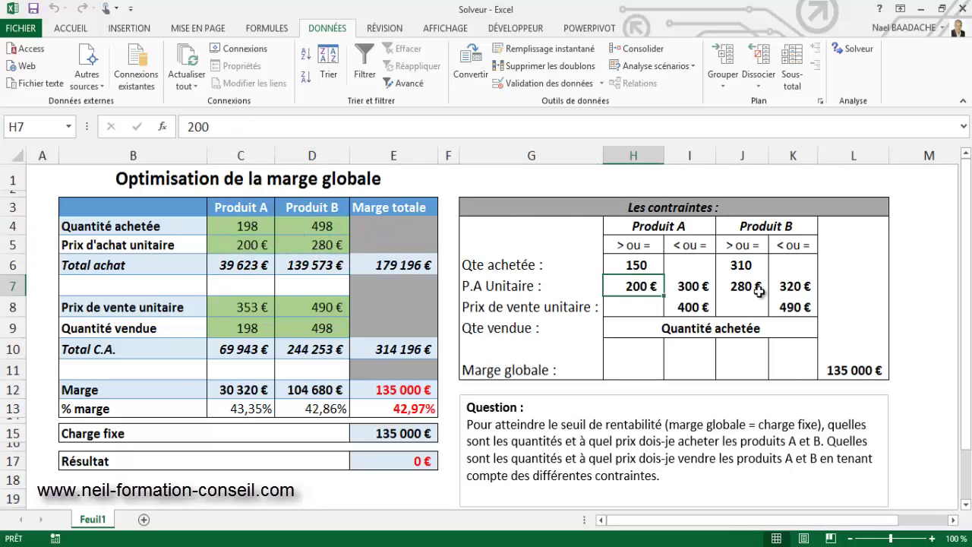
{"action": "left_click", "coordinate": [759, 288]}
{"action": "left_click", "coordinate": [642, 288]}
{"action": "left_click", "coordinate": [749, 291]}
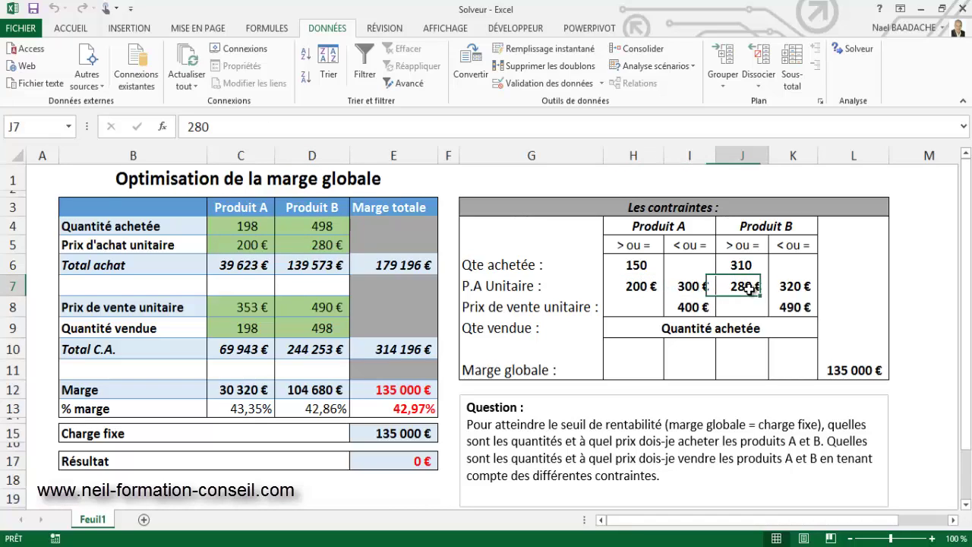
{"action": "left_click", "coordinate": [319, 245]}
{"action": "left_click", "coordinate": [253, 246]}
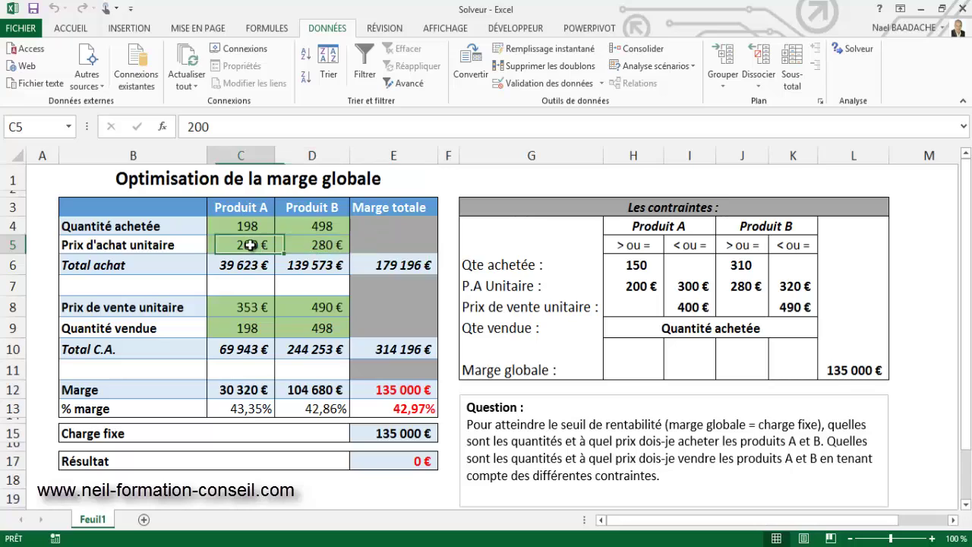
{"action": "left_click", "coordinate": [248, 308]}
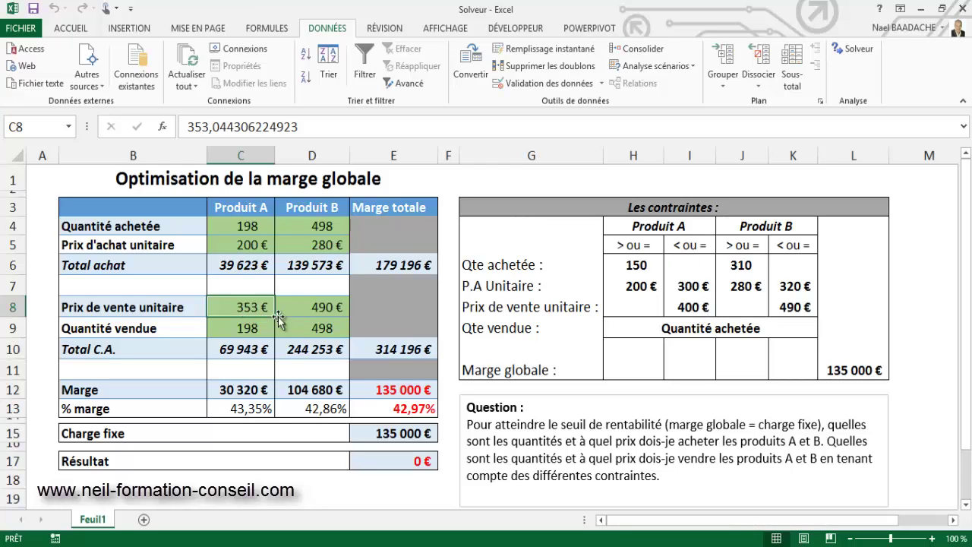
{"action": "left_click", "coordinate": [321, 309]}
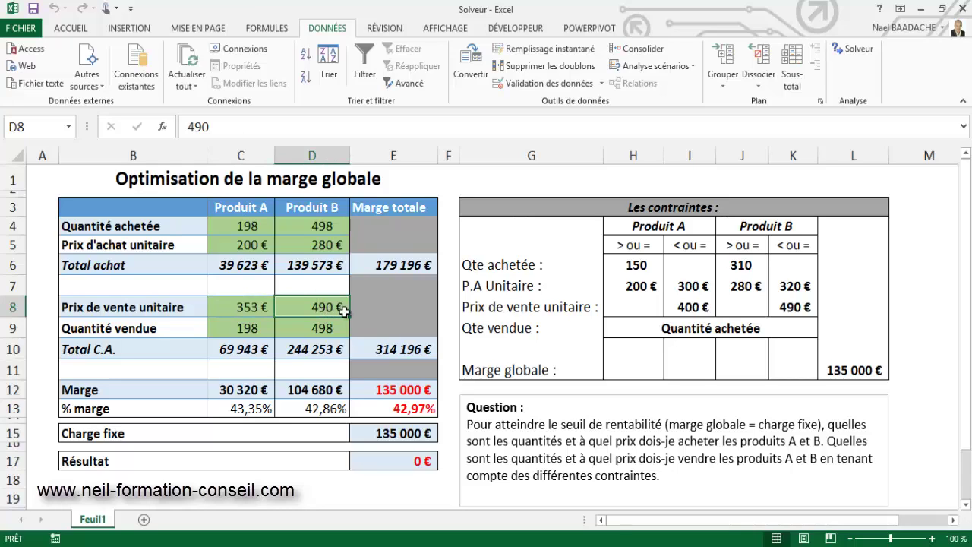
{"action": "left_click", "coordinate": [793, 309]}
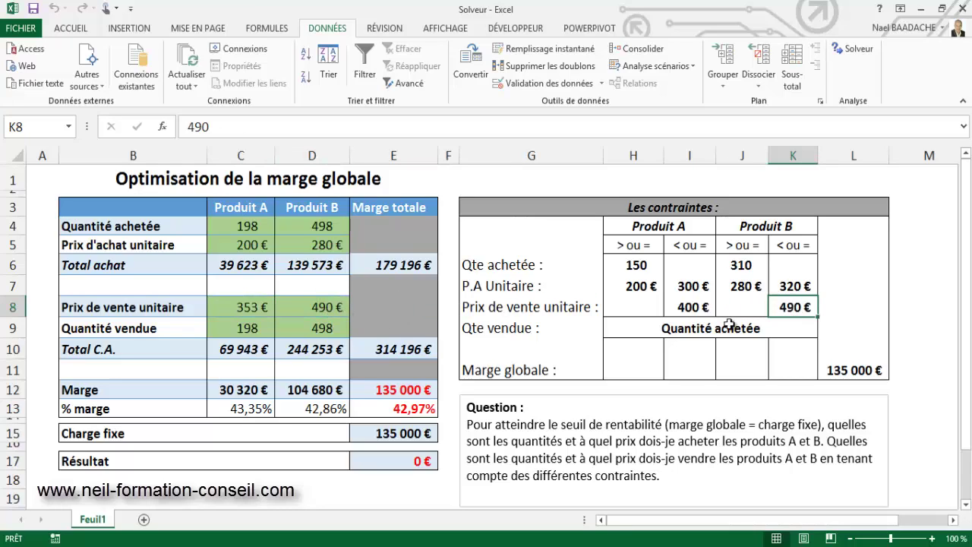
{"action": "left_click", "coordinate": [247, 332]}
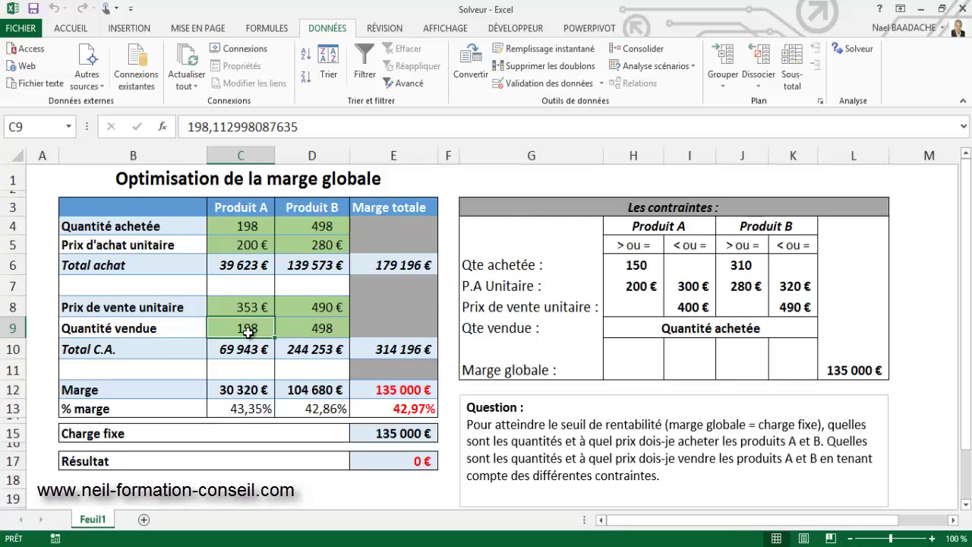
{"action": "left_click", "coordinate": [253, 227]}
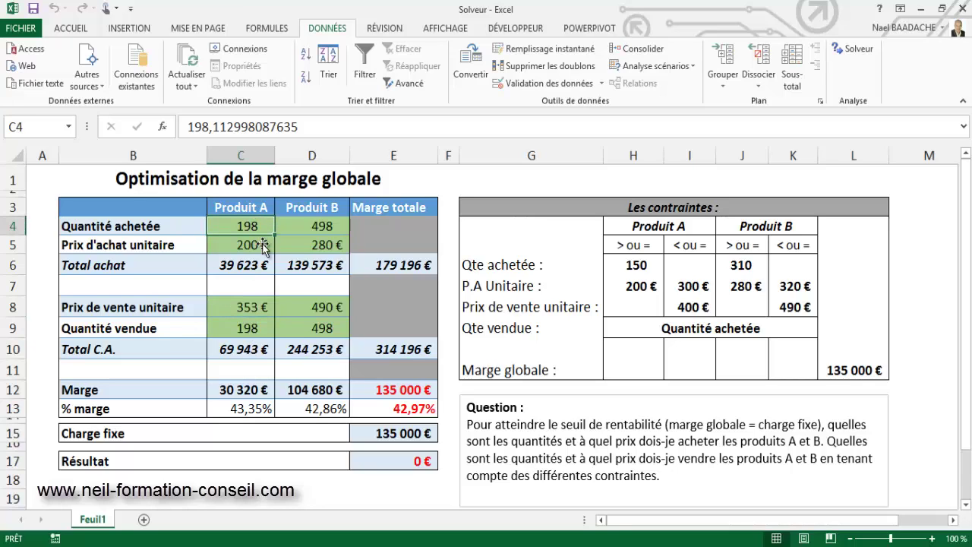
{"action": "left_click", "coordinate": [250, 332]}
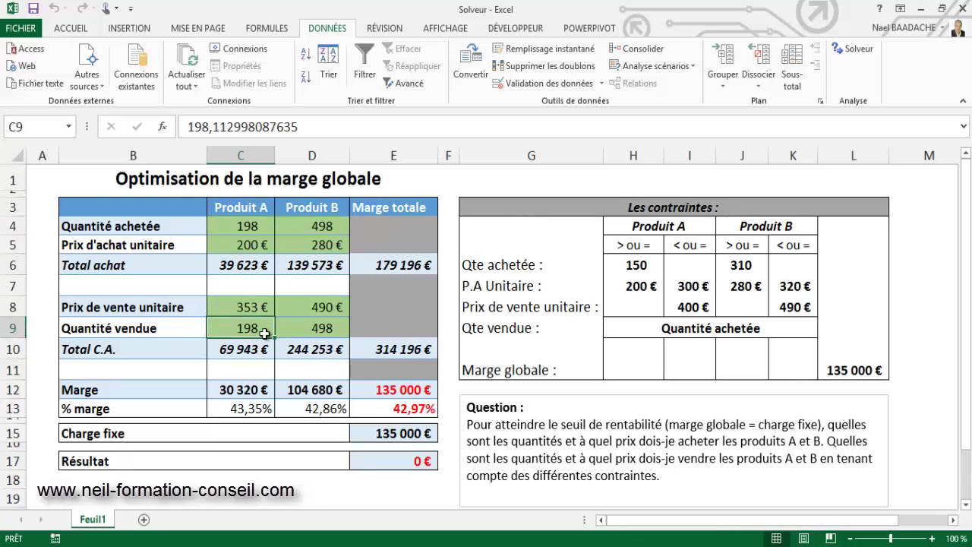
{"action": "left_click", "coordinate": [319, 329]}
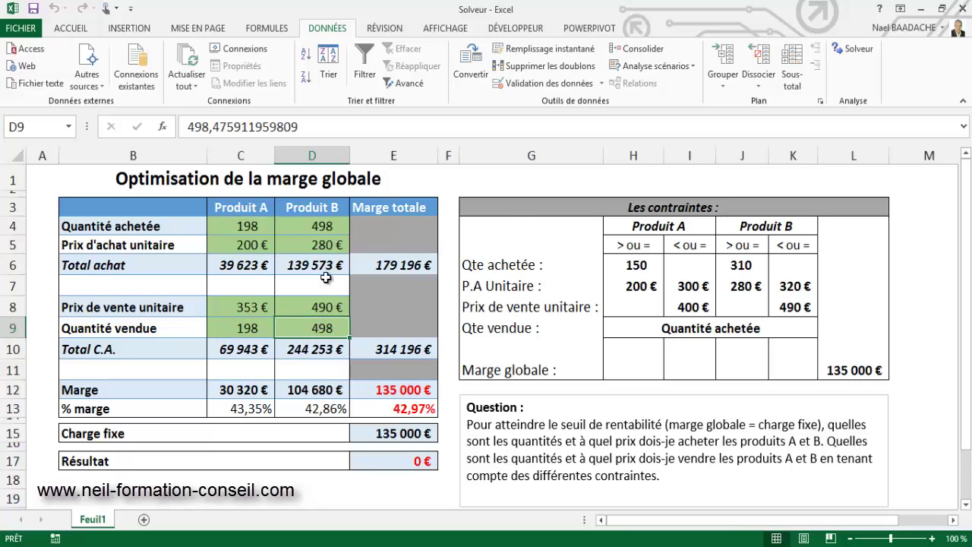
{"action": "left_click", "coordinate": [328, 227]}
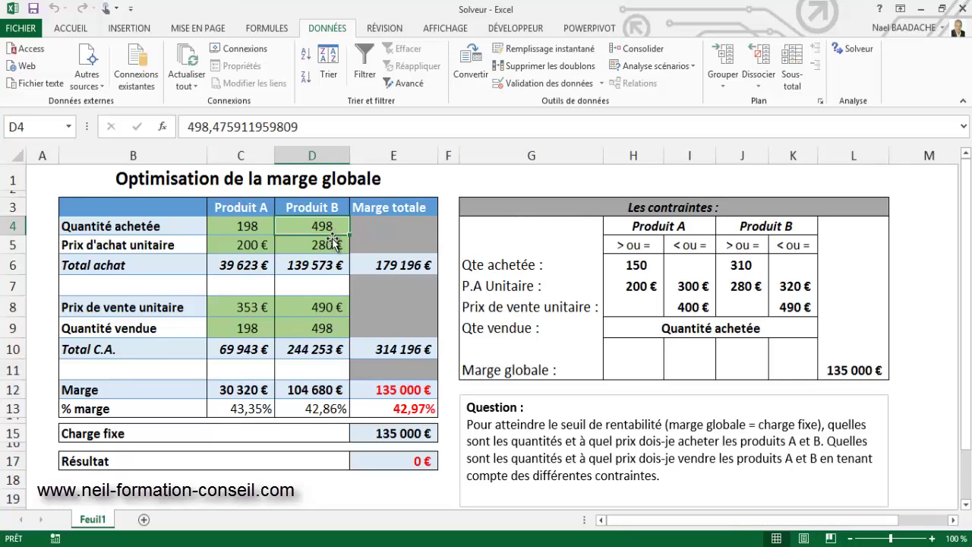
{"action": "left_click", "coordinate": [248, 306]}
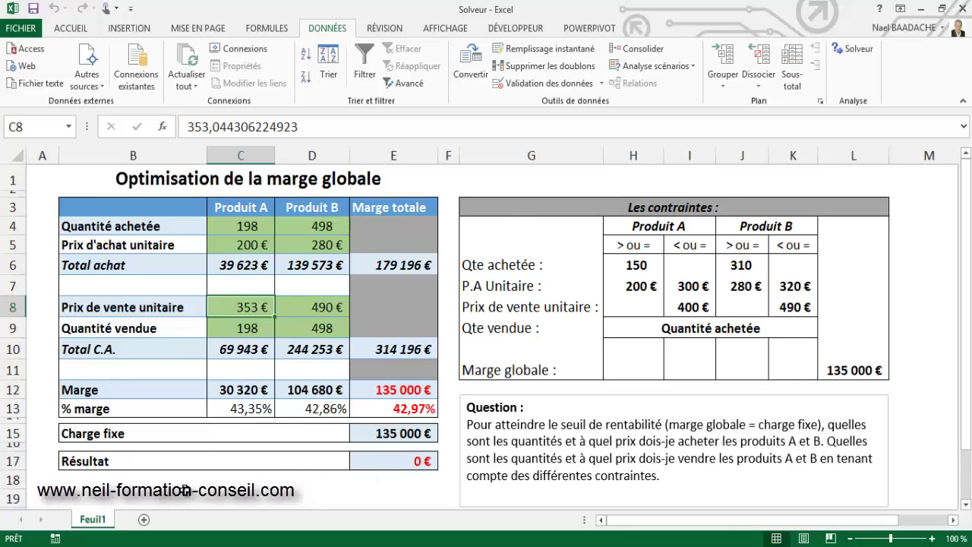
{"action": "left_click", "coordinate": [185, 494]}
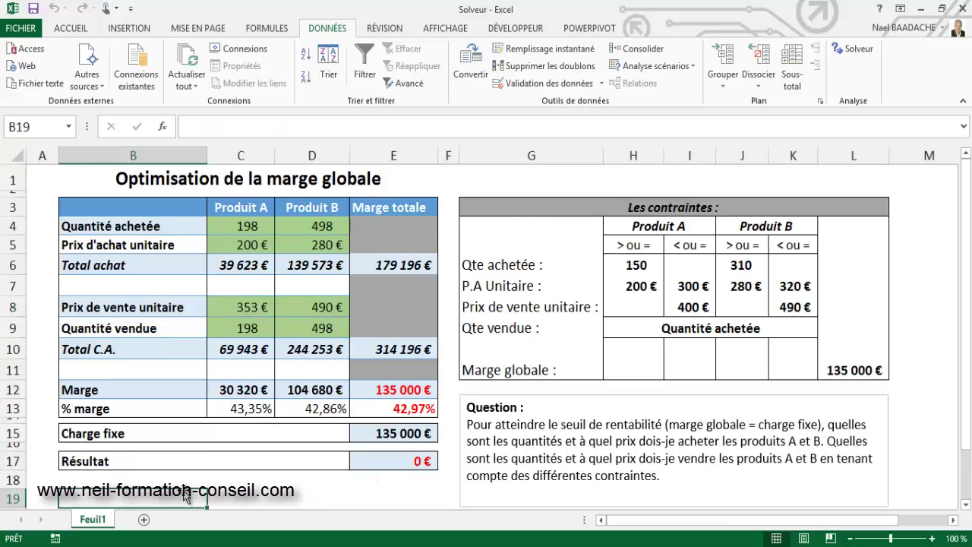